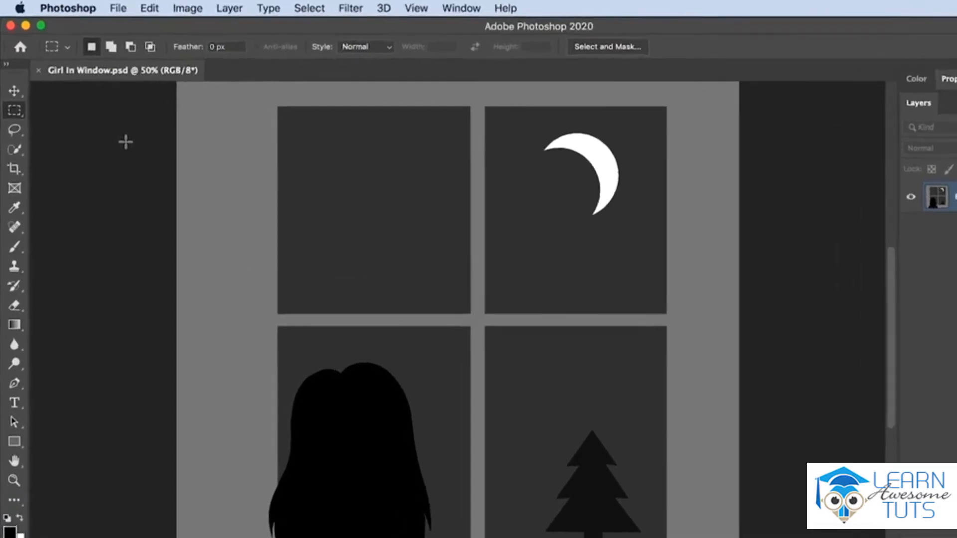
Step: Select the whole window area, all four panes together, with the Rectangular Marquee tool
left_click(20, 123)
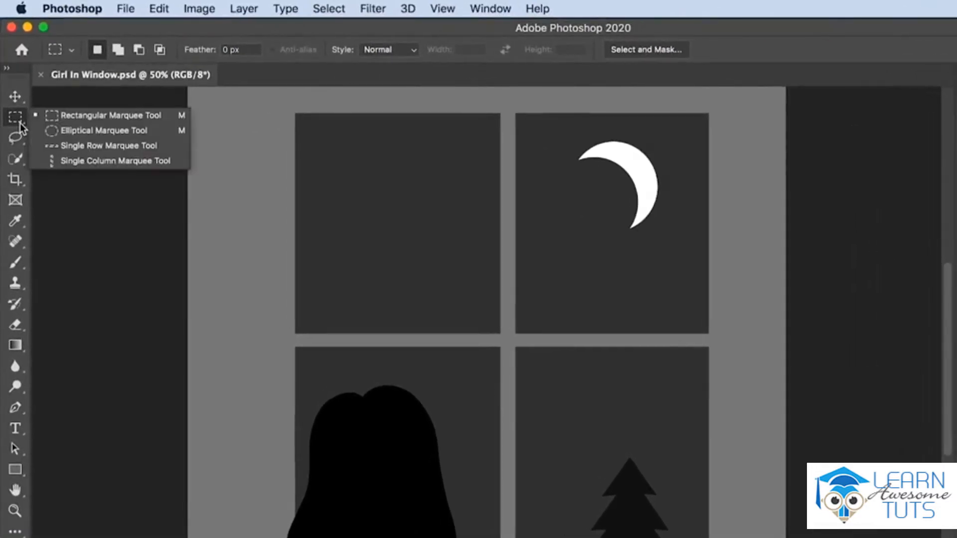
left_click(75, 117)
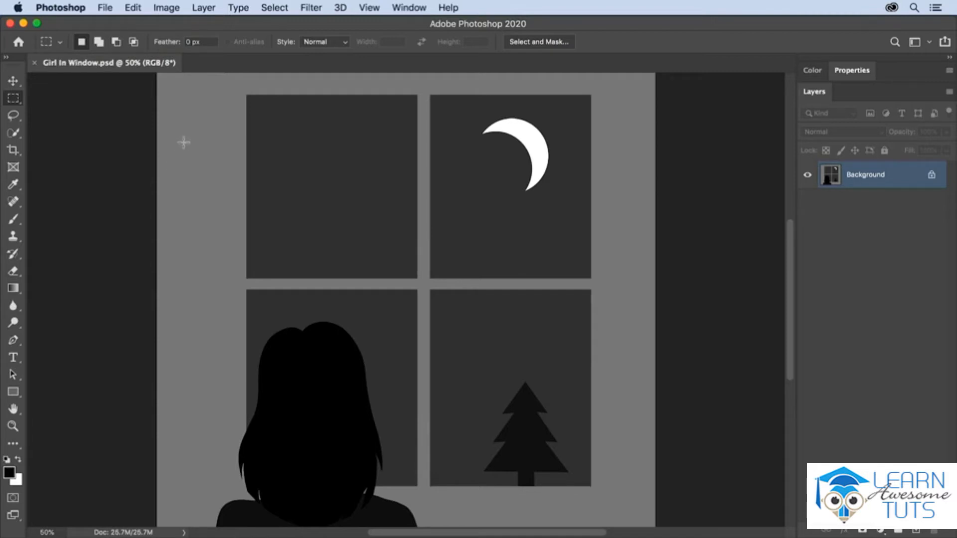
left_click_drag(247, 96, 591, 487)
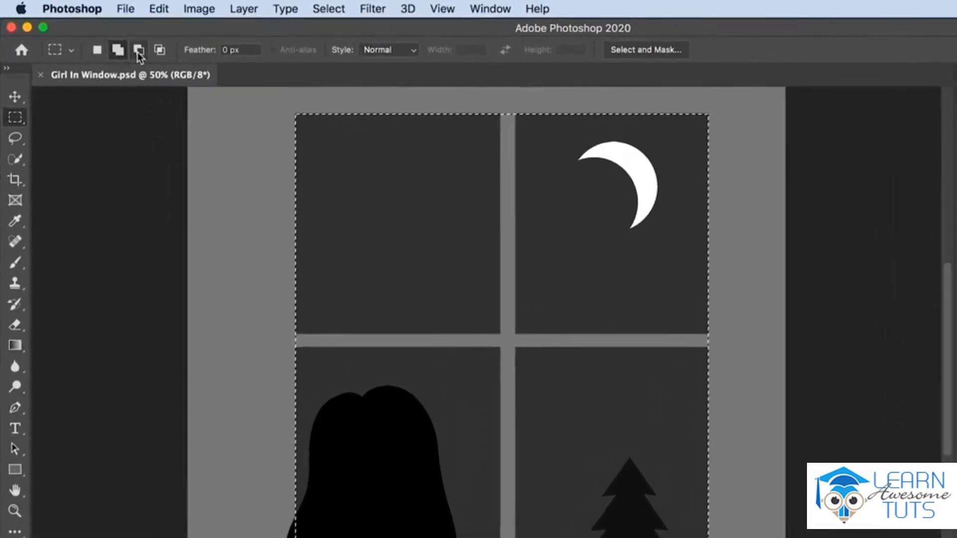
Step: Subtract the window's vertical and horizontal crossbars from the selection, leaving only the four panes selected
left_click(116, 43)
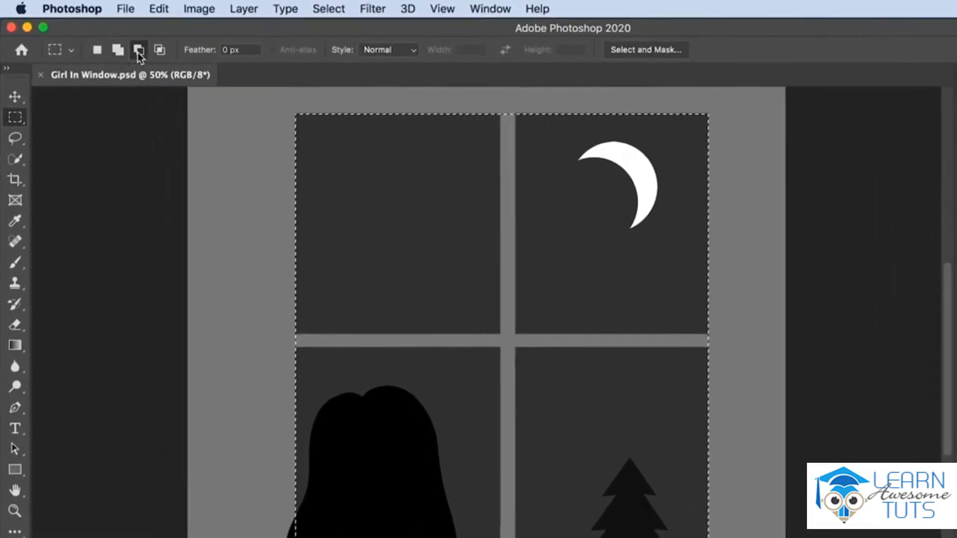
left_click(160, 52)
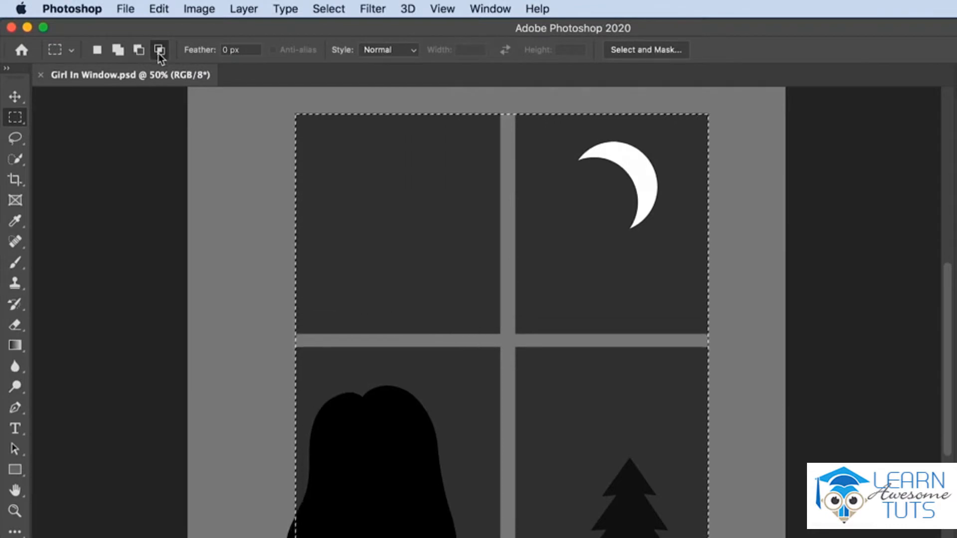
left_click(139, 50)
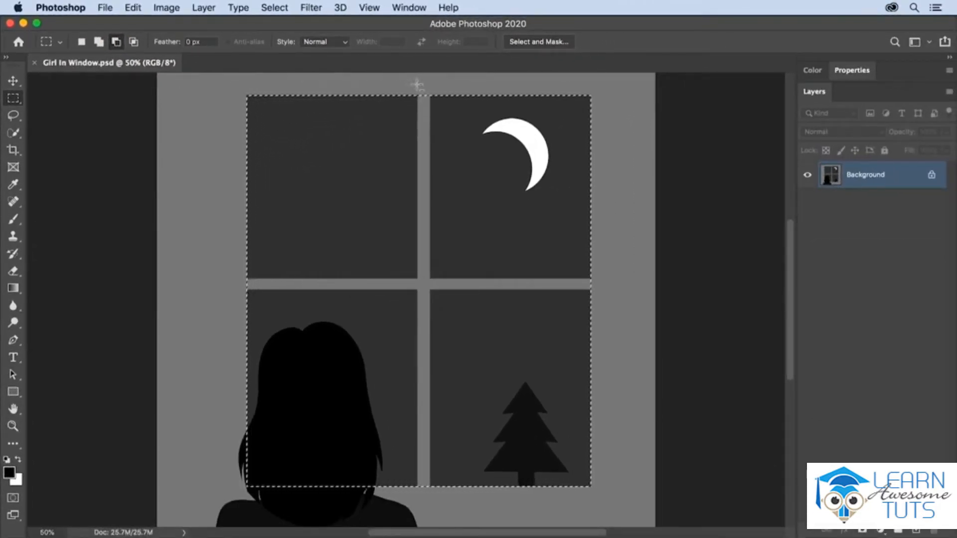
left_click_drag(417, 85, 430, 506)
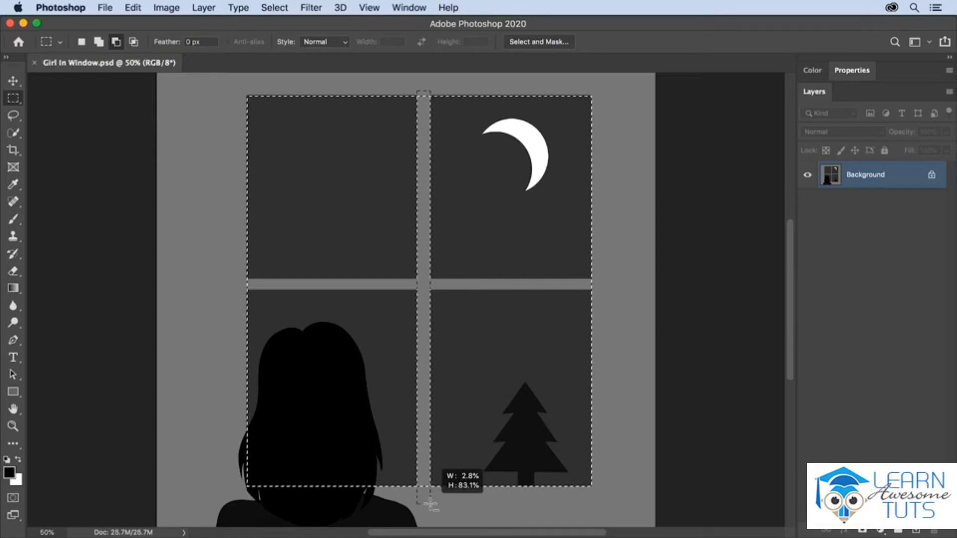
left_click_drag(430, 506, 430, 504)
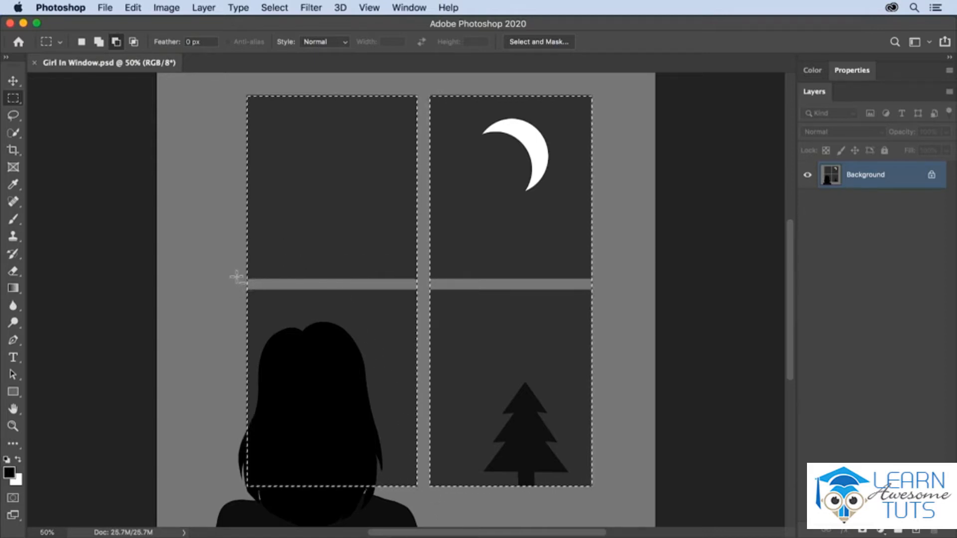
left_click_drag(243, 280, 617, 290)
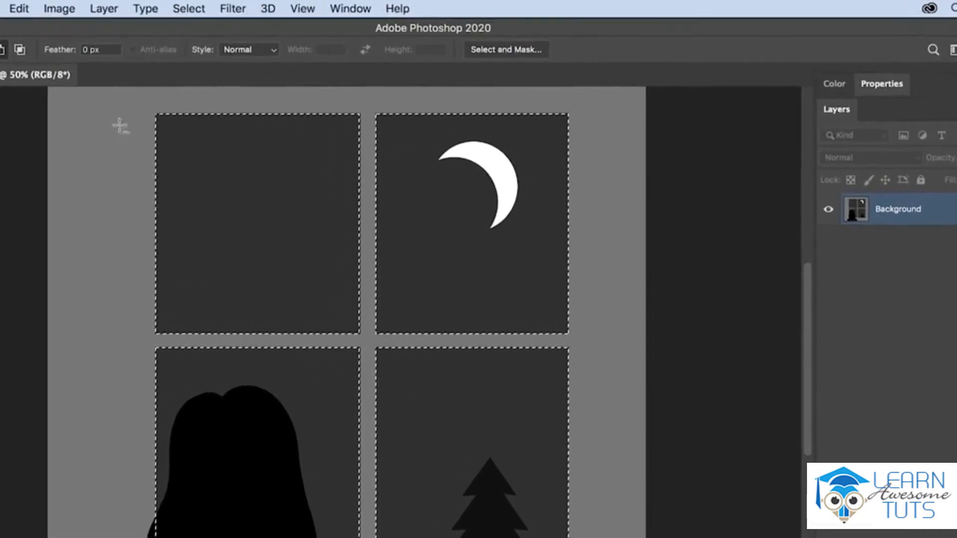
Step: Create a solid color fill layer named "window" from the selected panes, using the dark blue #1b1e2a
left_click(103, 9)
mouse_move(152, 209)
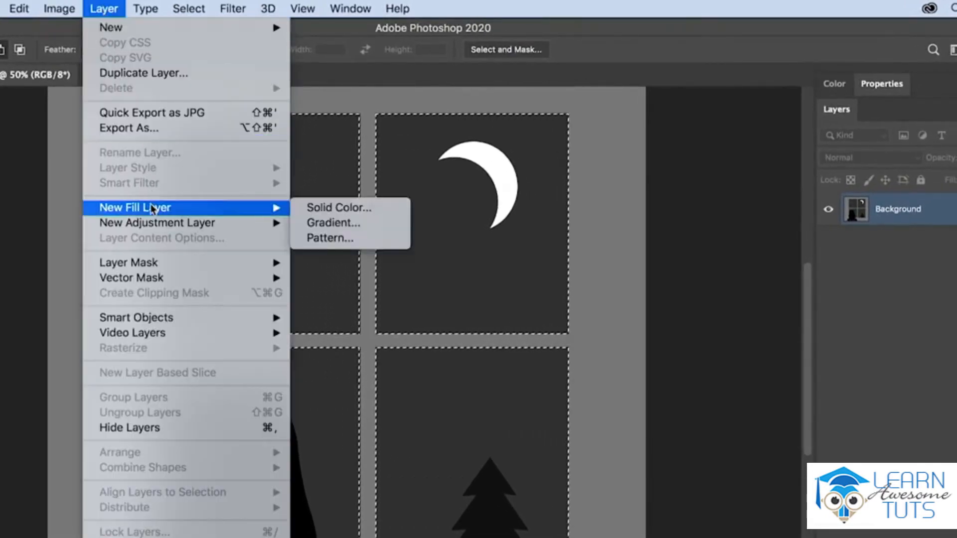
left_click(340, 208)
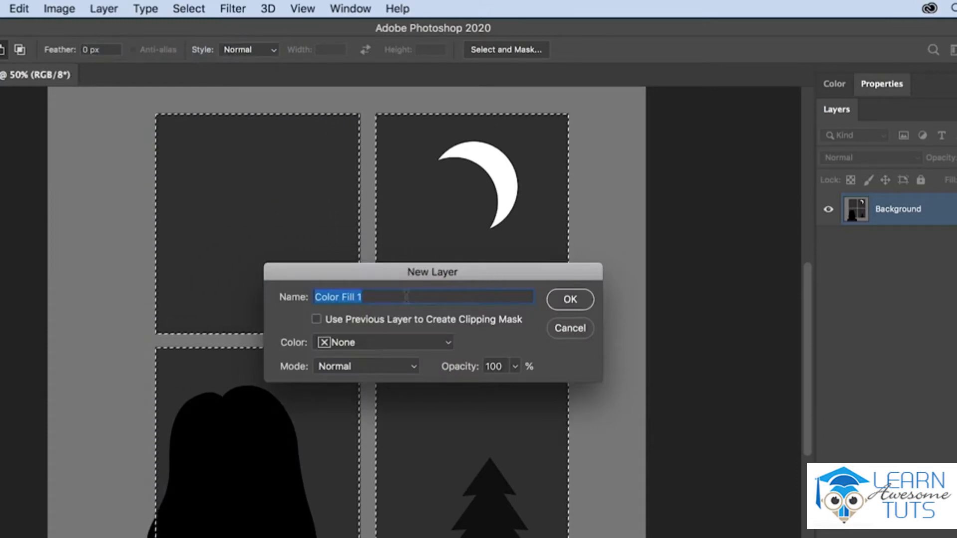
type("window")
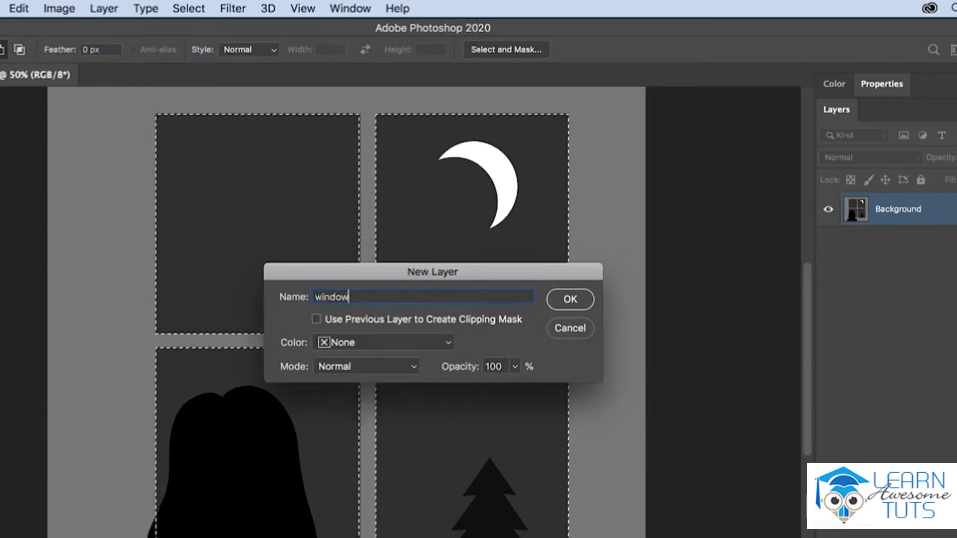
left_click(569, 299)
mouse_move(548, 297)
left_mouse_down()
mouse_move(539, 282)
mouse_move(464, 263)
left_mouse_up()
left_click_drag(615, 174, 616, 169)
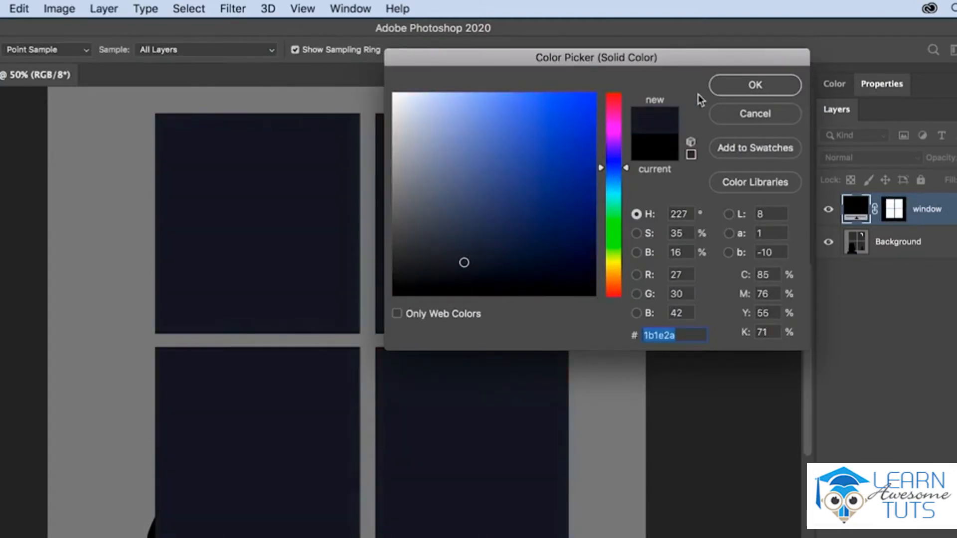
left_click(735, 89)
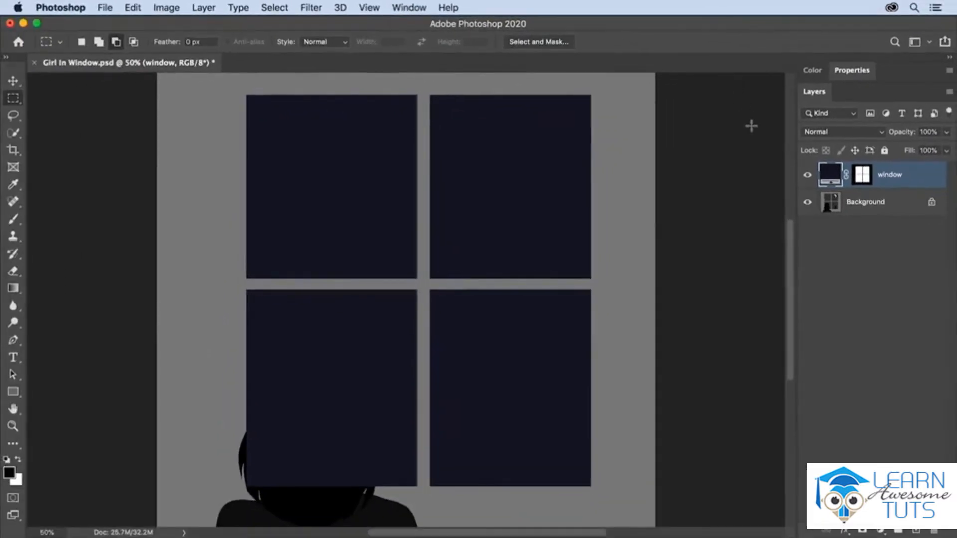
Step: Hide the window layer and switch to the Elliptical Marquee tool
left_click(809, 176)
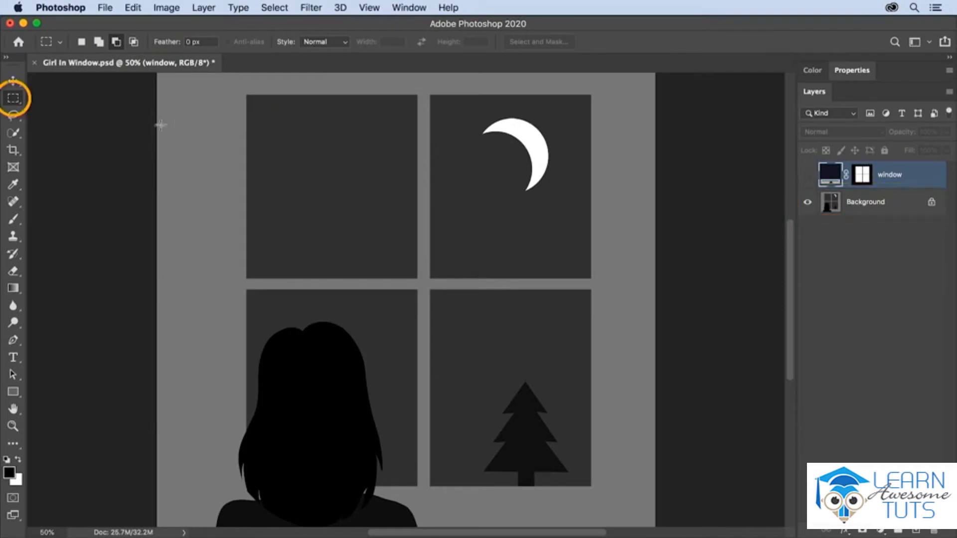
right_click(13, 99)
left_click(55, 110)
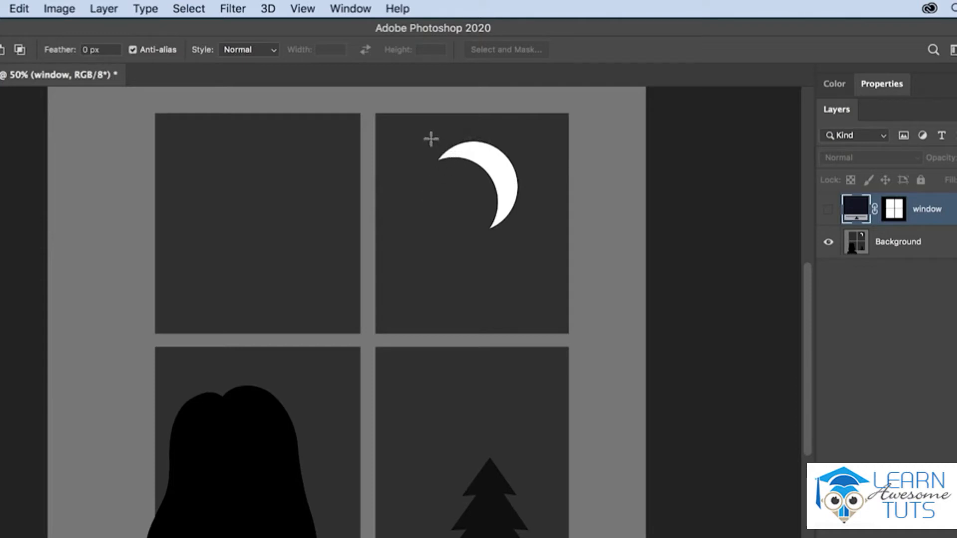
left_click_drag(430, 143, 517, 234)
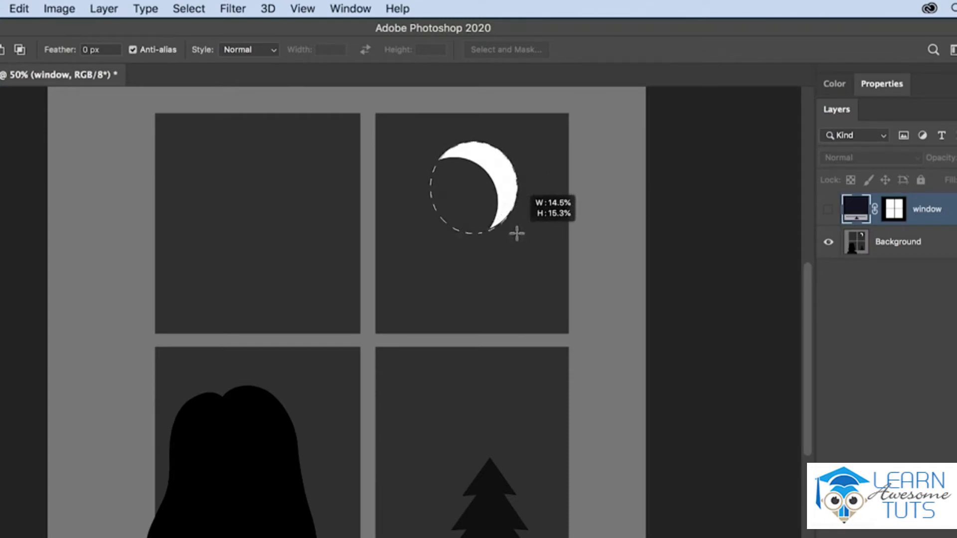
left_click_drag(517, 234, 467, 259)
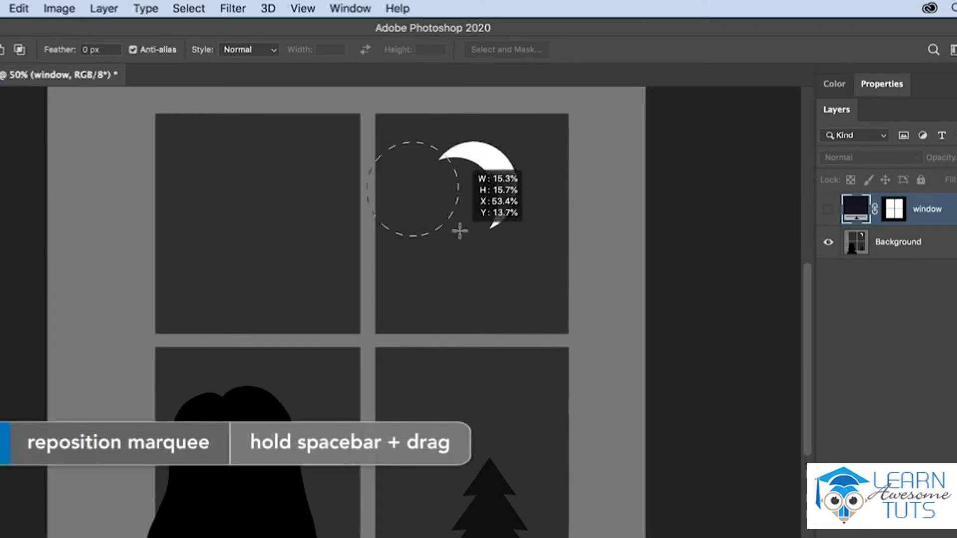
left_click_drag(482, 211, 503, 233)
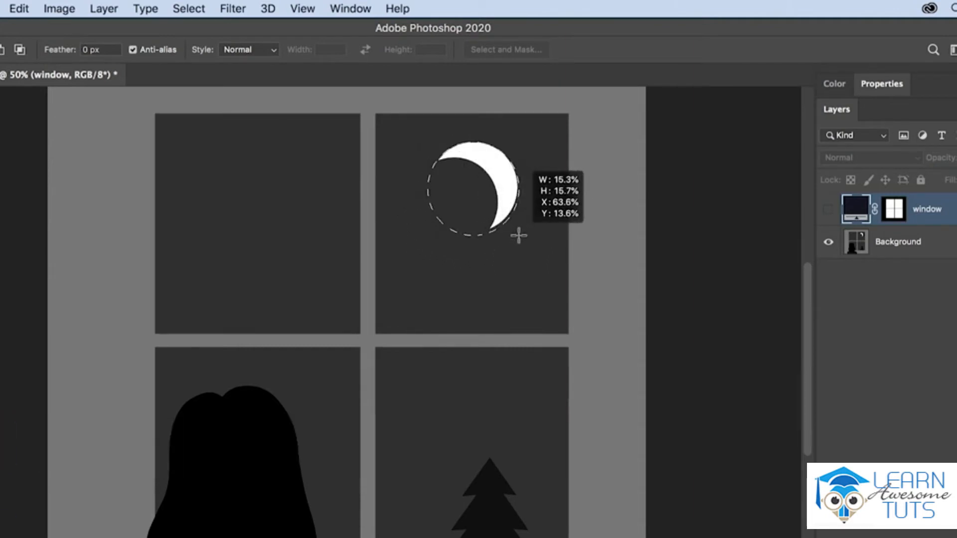
left_click_drag(518, 235, 516, 233)
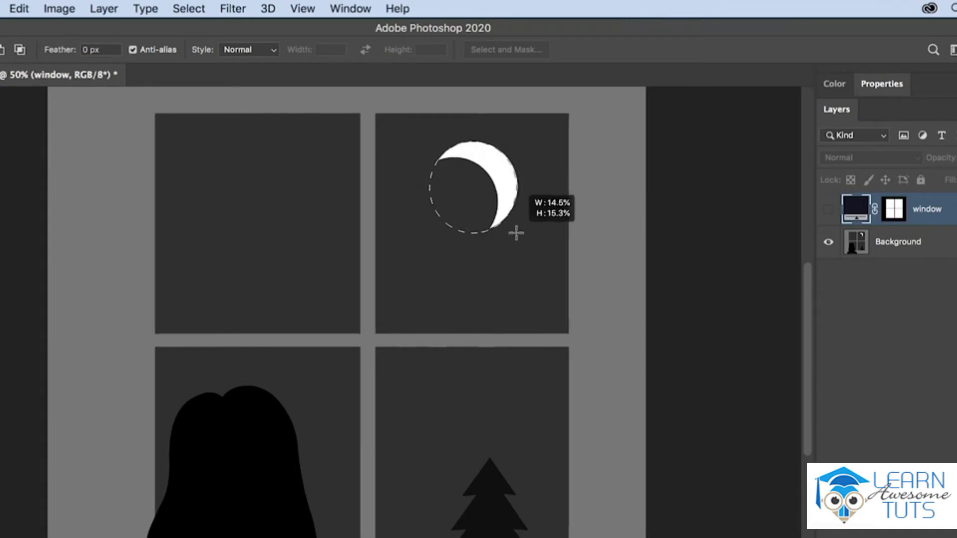
mouse_move(516, 233)
left_mouse_down()
mouse_move(577, 269)
mouse_move(517, 247)
mouse_move(516, 236)
mouse_move(518, 246)
left_mouse_up()
key("shift")
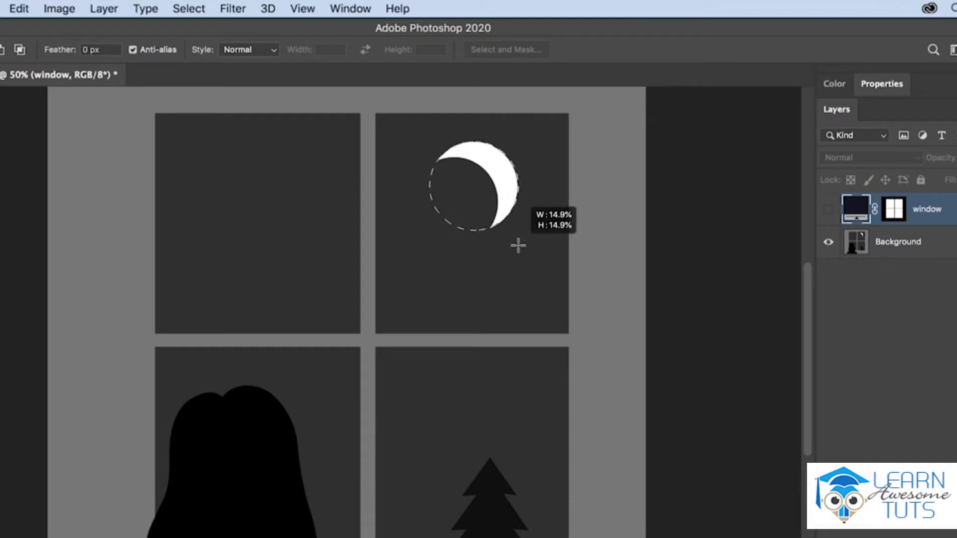
left_click_drag(518, 245, 430, 143)
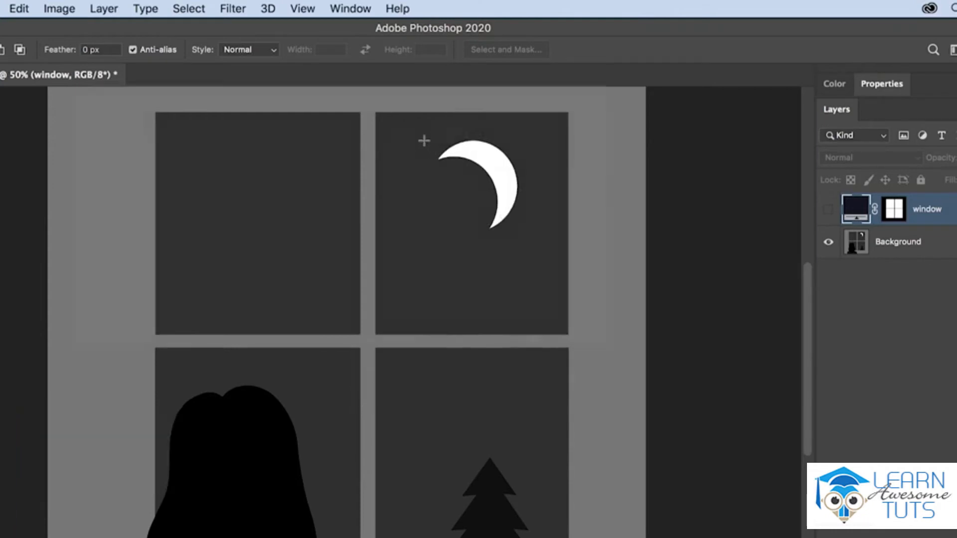
Step: Draw an elliptical selection matching the moon's outer edge and scale it to 100.24% with Transform Selection
left_click_drag(424, 141, 515, 230)
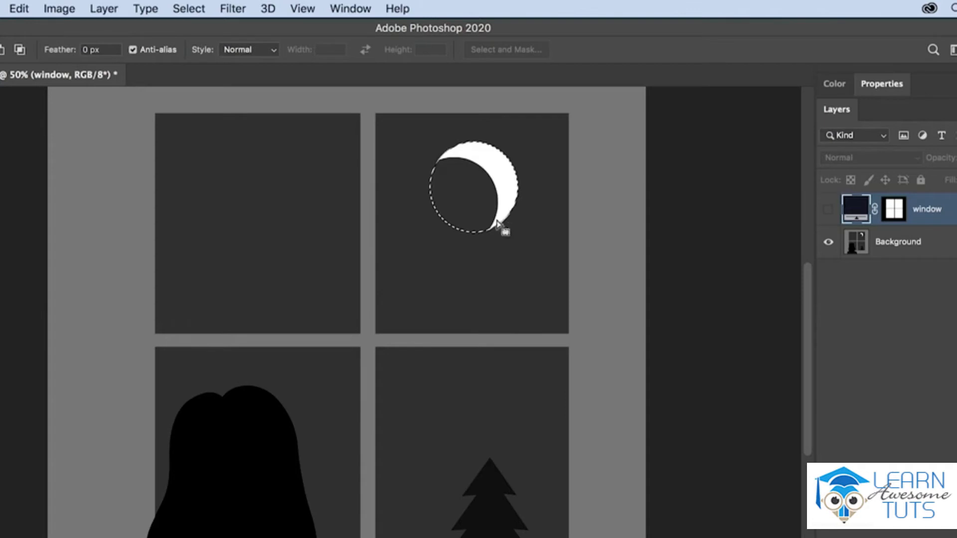
left_click(189, 9)
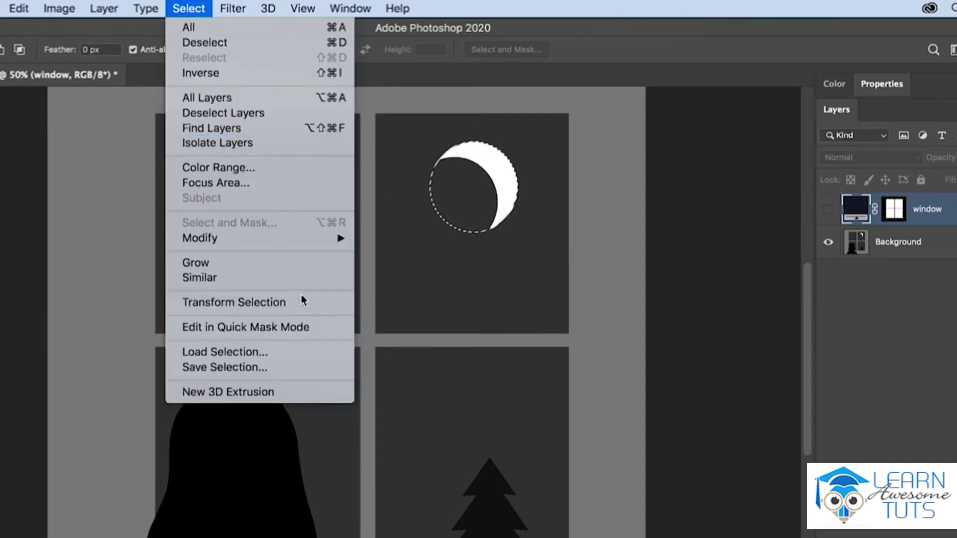
left_click(312, 303)
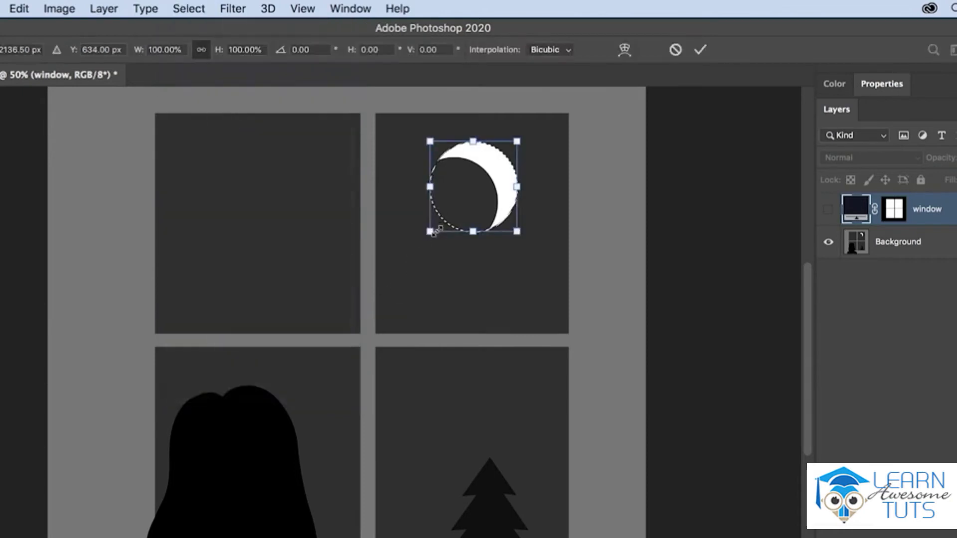
left_click_drag(431, 231, 435, 230)
left_click_drag(442, 221, 430, 232)
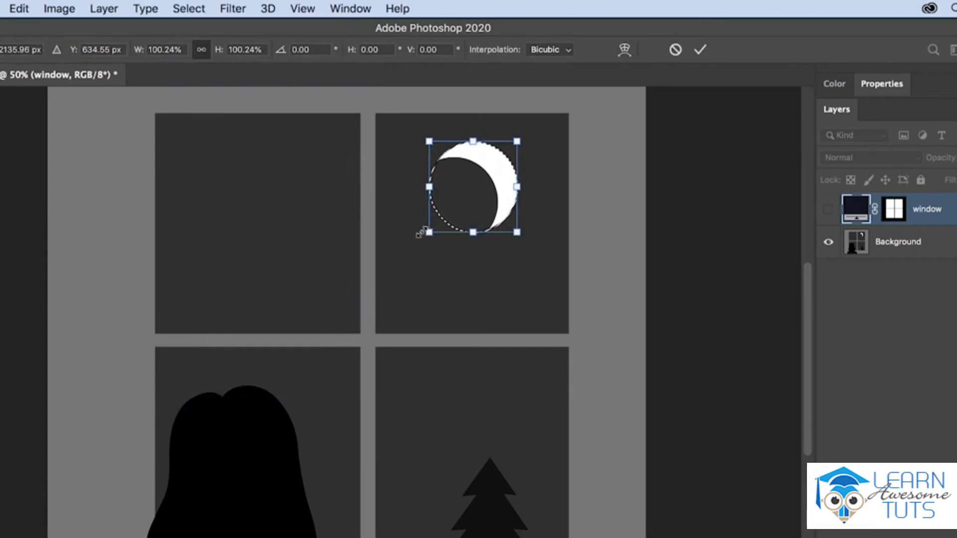
left_click(701, 50)
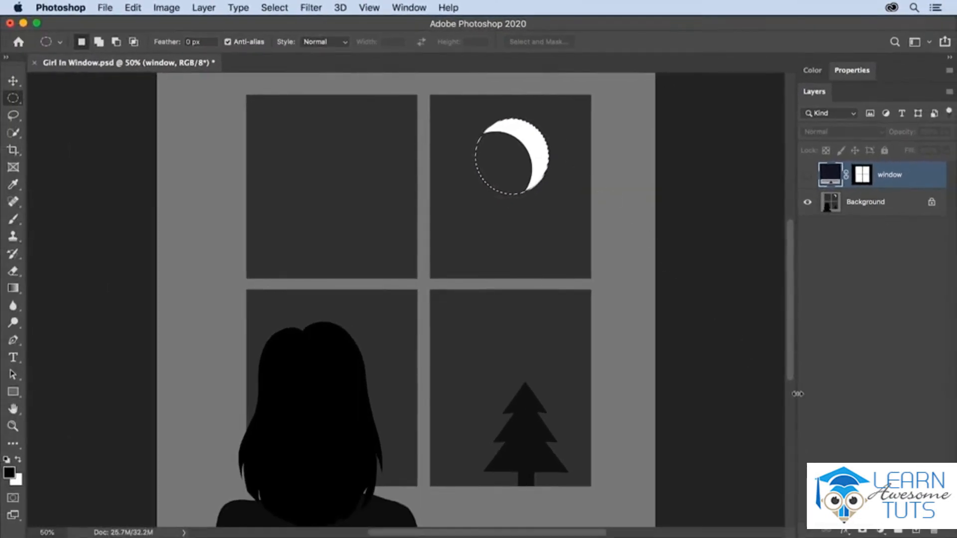
Step: Add a near-white solid color fill layer from the circular moon selection
left_click(881, 532)
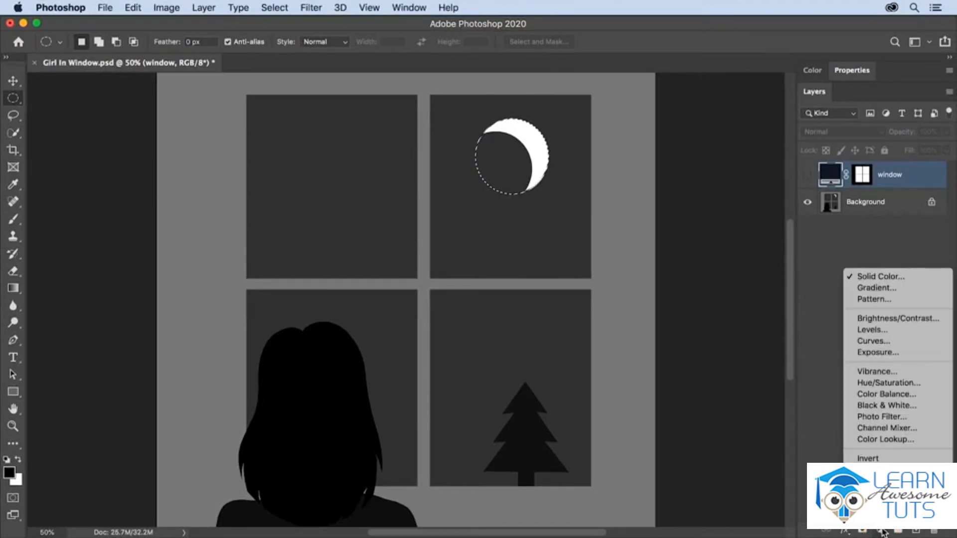
left_click(873, 277)
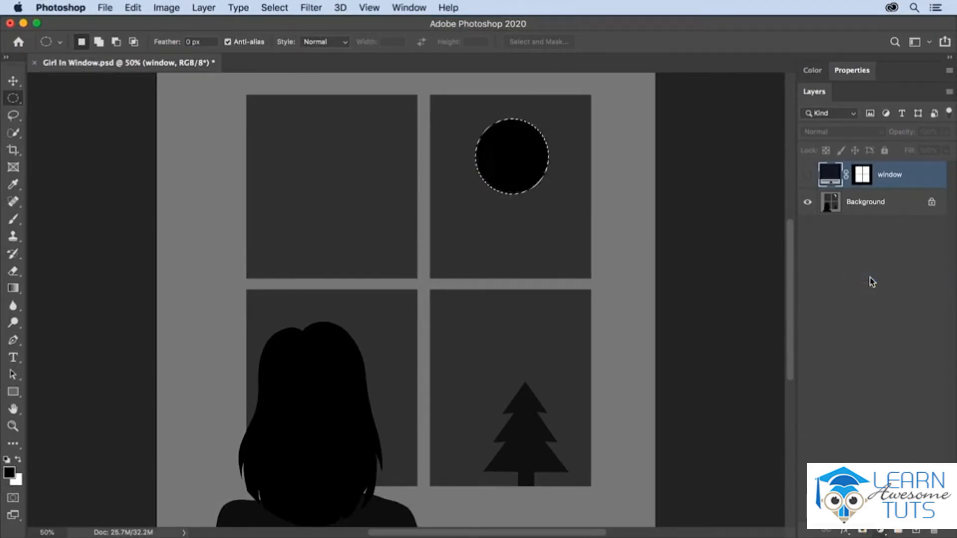
left_click_drag(467, 90, 446, 79)
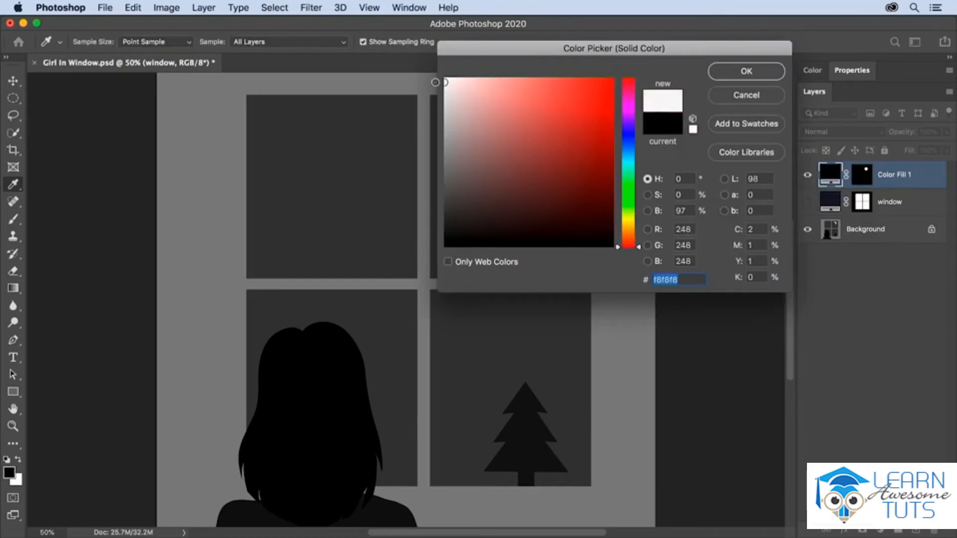
left_click(735, 72)
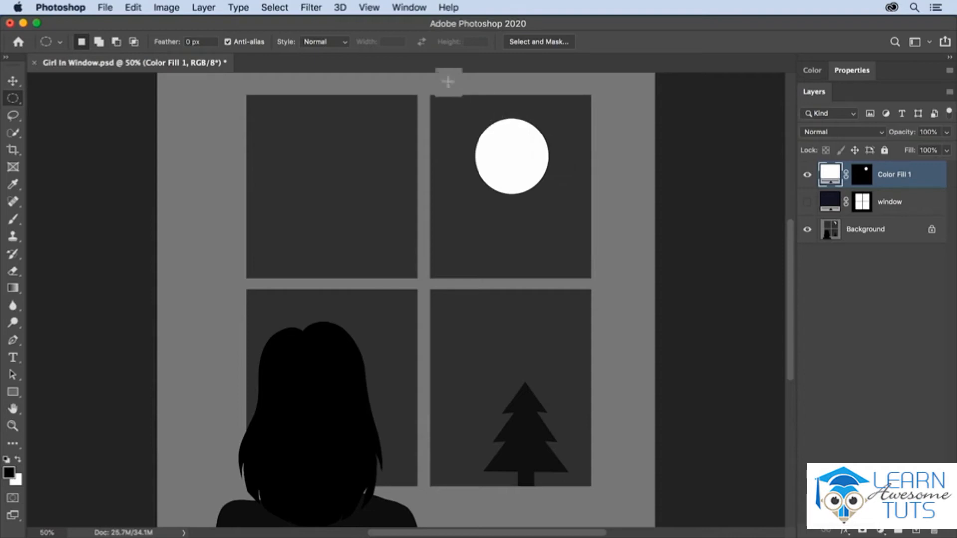
Step: Reload the moon's circular selection, offset it toward the moon's lower left, and fill it with black on the moon layer's mask, leaving a crescent
left_click(275, 7)
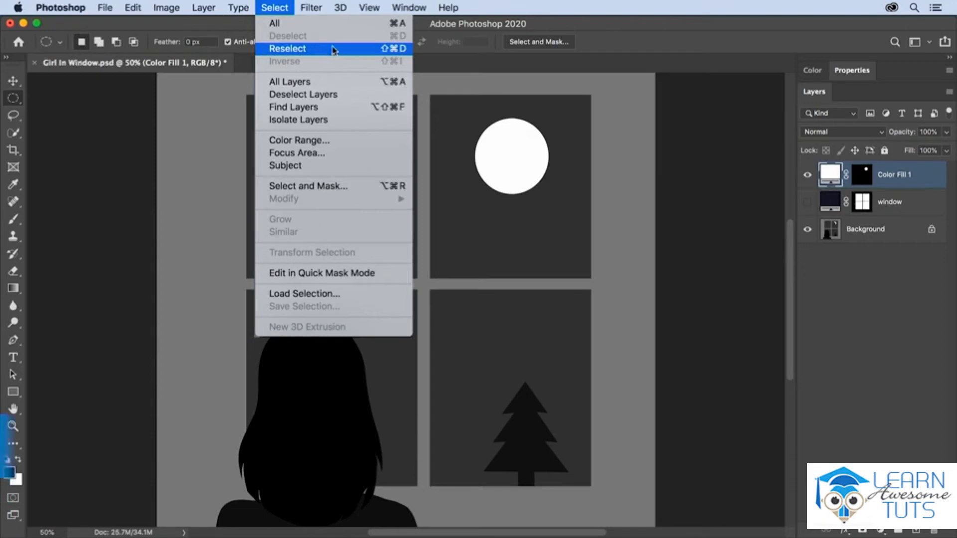
left_click(866, 176, "super")
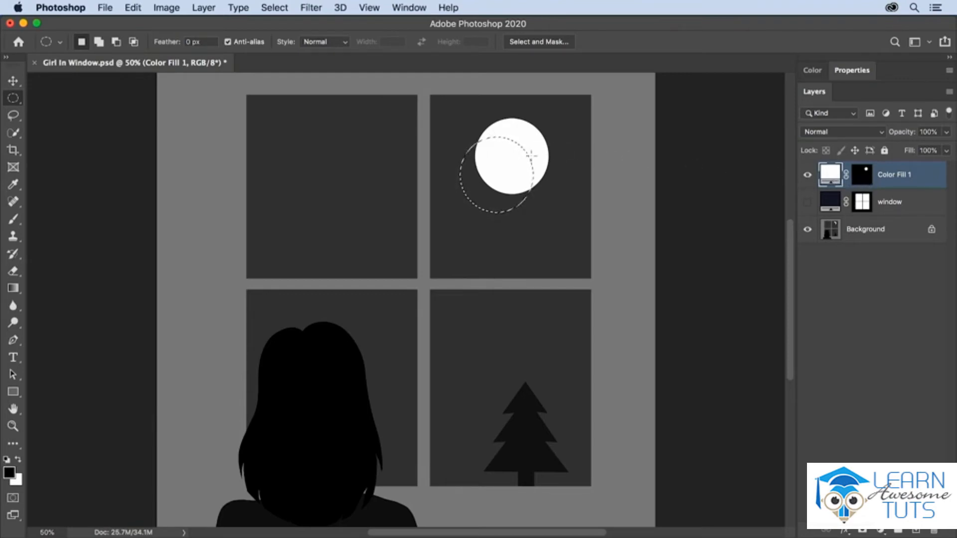
left_click(138, 9)
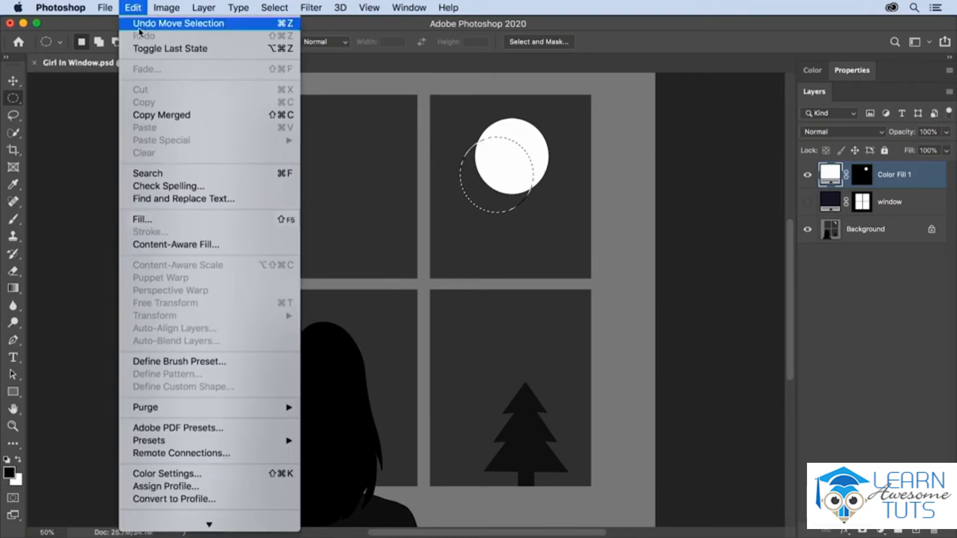
left_click(153, 220)
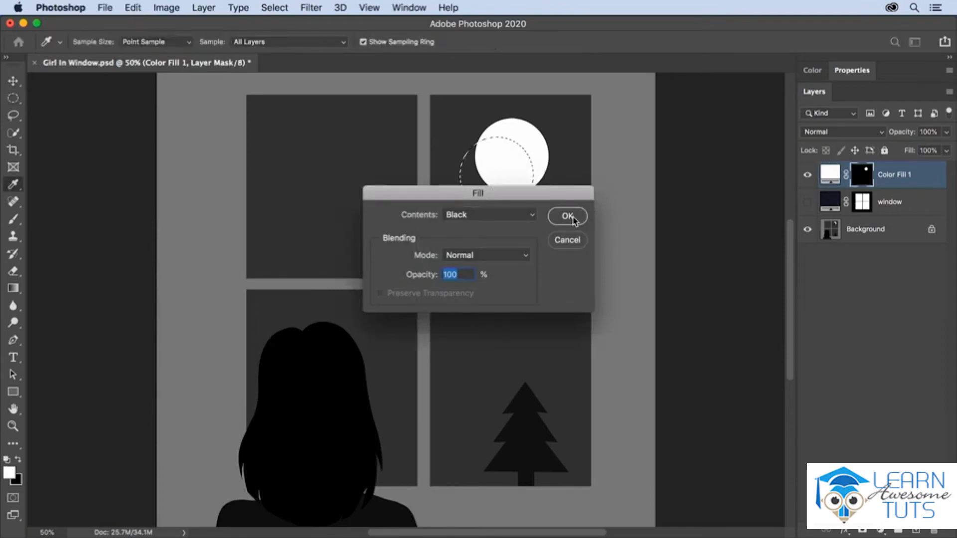
left_click(568, 217)
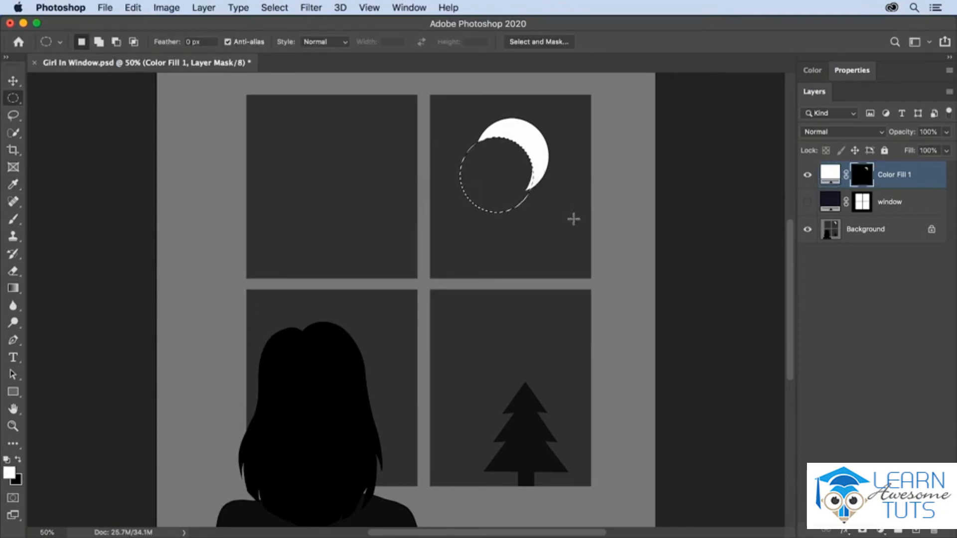
key("super+d")
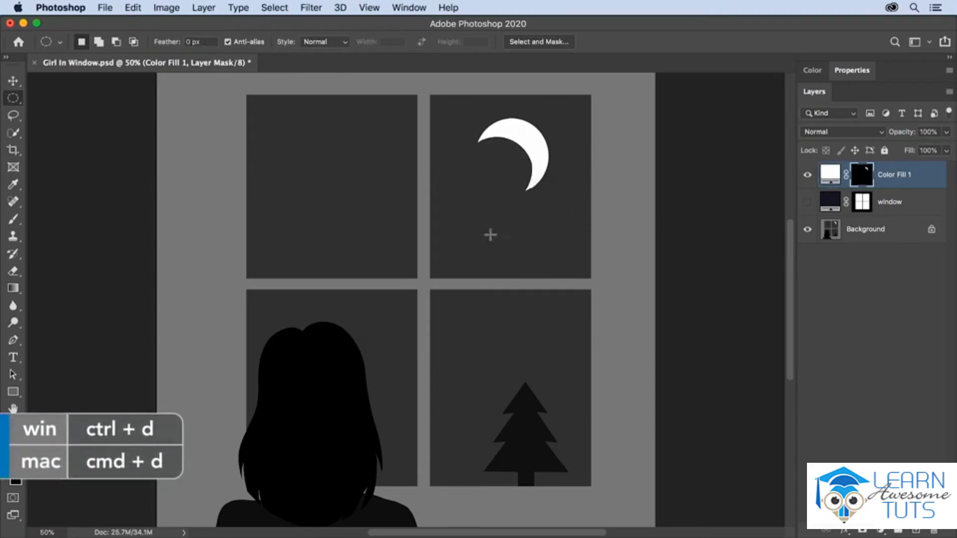
Step: Trace the pine tree's outline, including its trunk, with the Polygonal Lasso tool and close the selection at the treetop
left_click(13, 119)
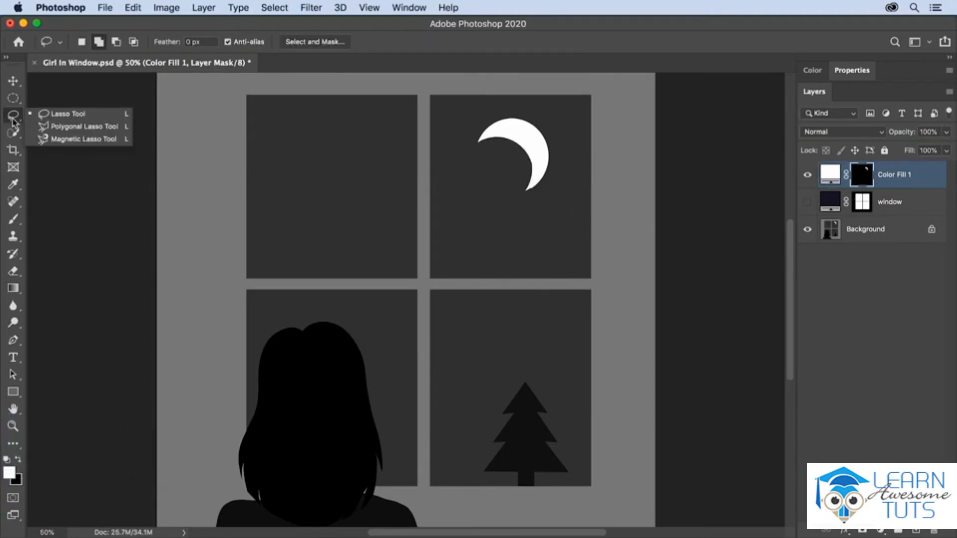
left_click(55, 127)
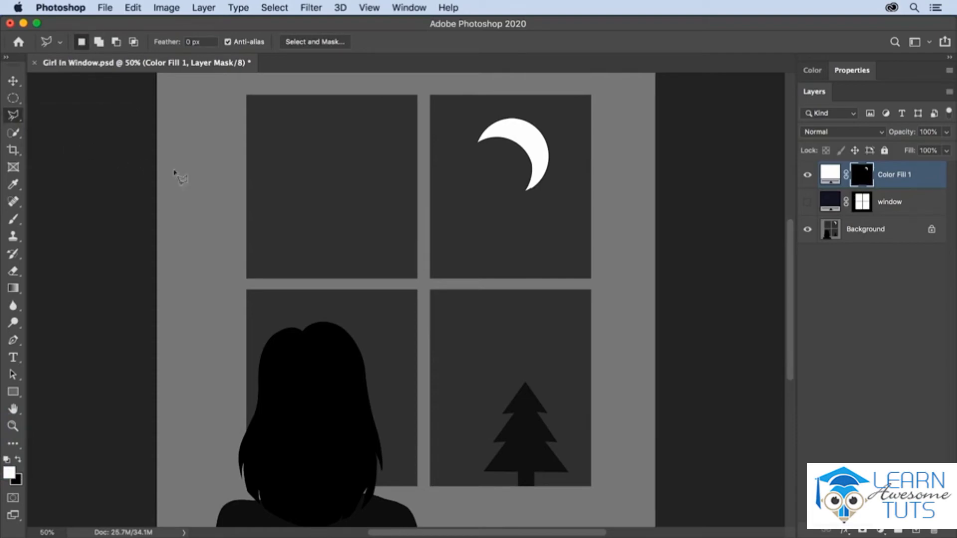
key("super+equal")
key("super+equal")
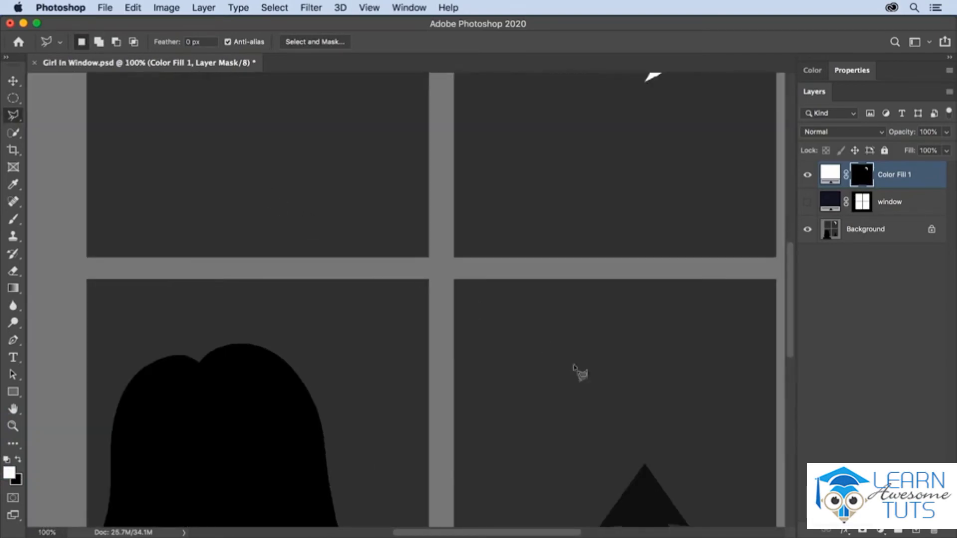
mouse_move(641, 425)
left_mouse_down()
mouse_move(510, 241)
mouse_move(532, 331)
mouse_move(533, 300)
left_mouse_up()
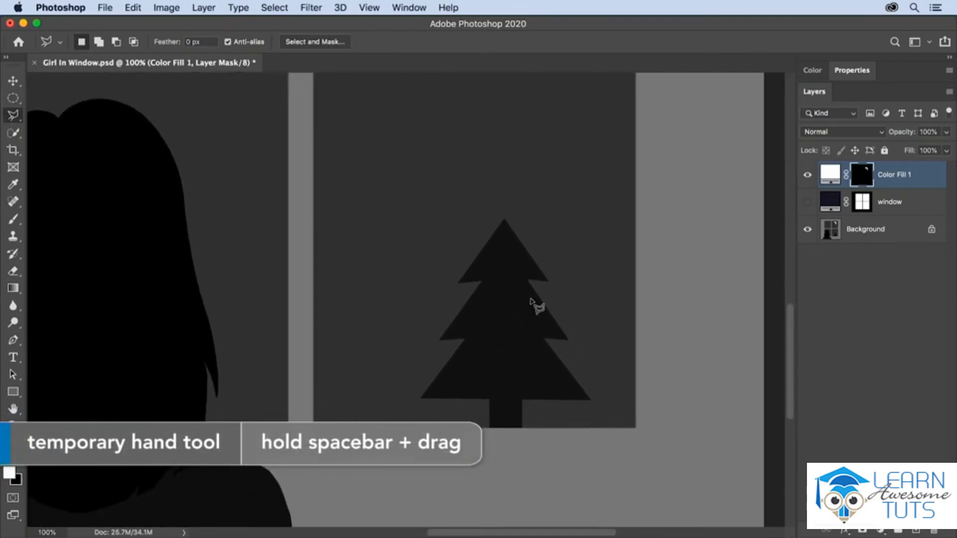
left_click(505, 220)
left_click(455, 284)
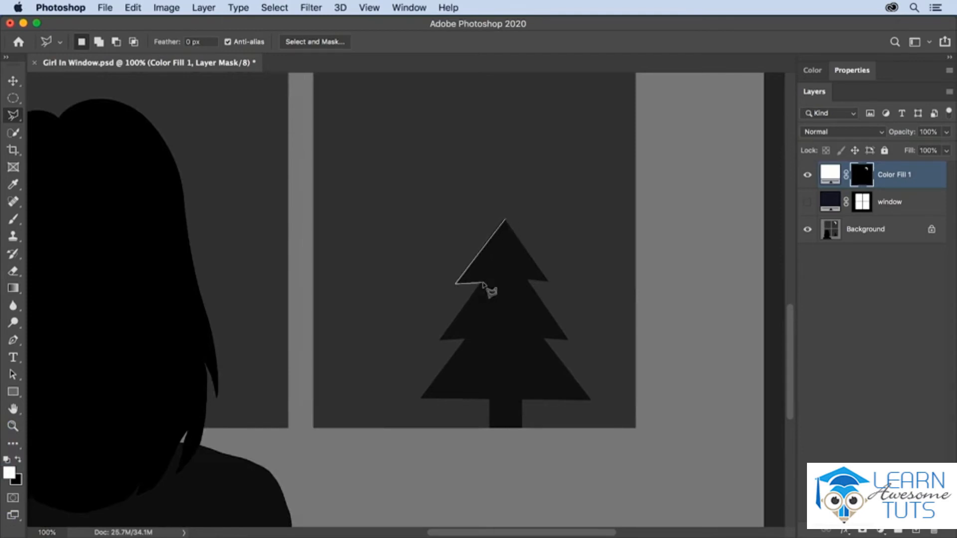
left_click(482, 283)
left_click(438, 342)
left_click(466, 340)
left_click(418, 399)
left_click(489, 399)
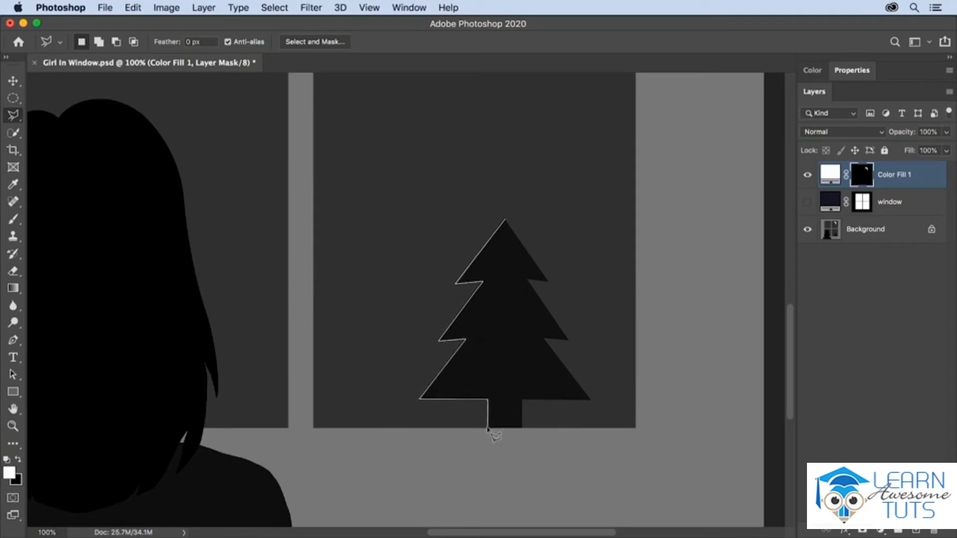
left_click(489, 428)
left_click(523, 428)
left_click(522, 400)
left_click(590, 400)
left_click(545, 340)
left_click(569, 341)
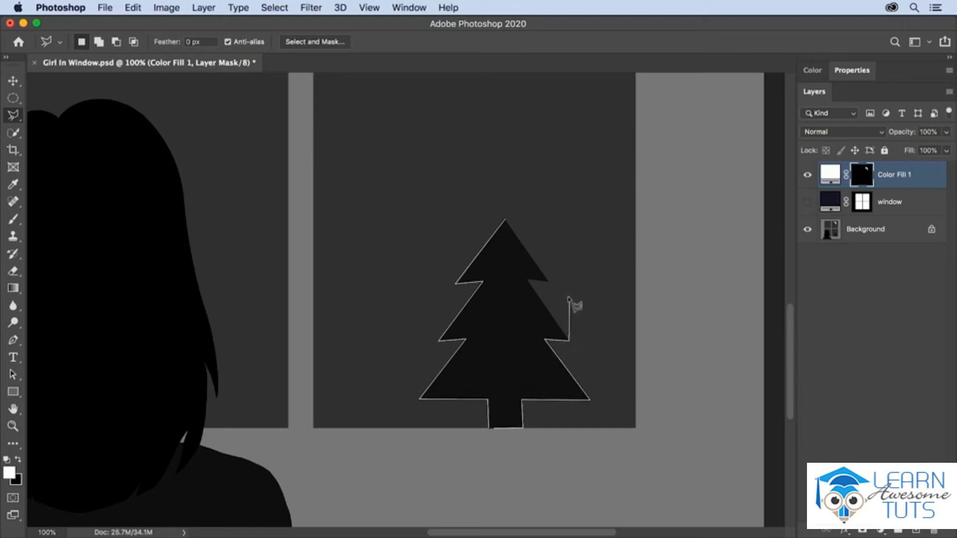
left_click(527, 280)
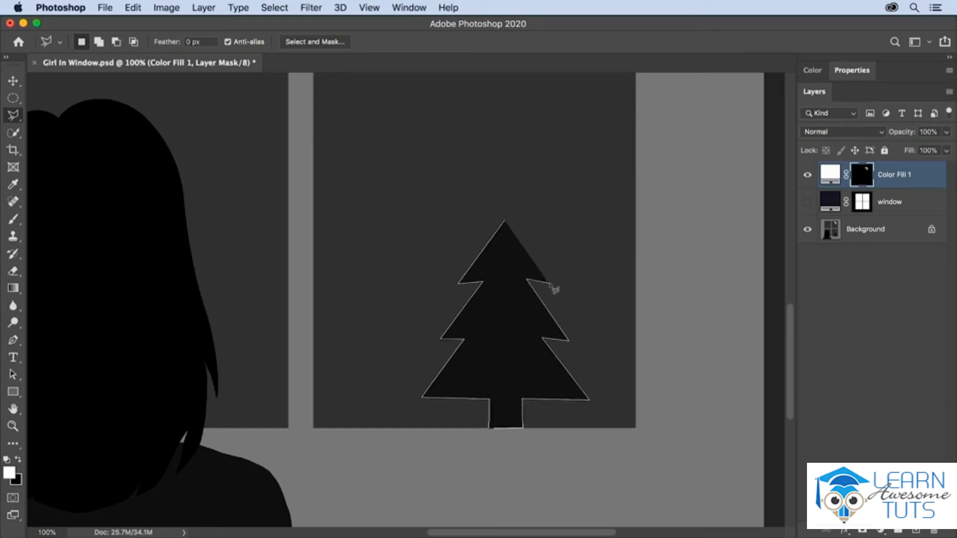
left_click(549, 283)
left_click(505, 222)
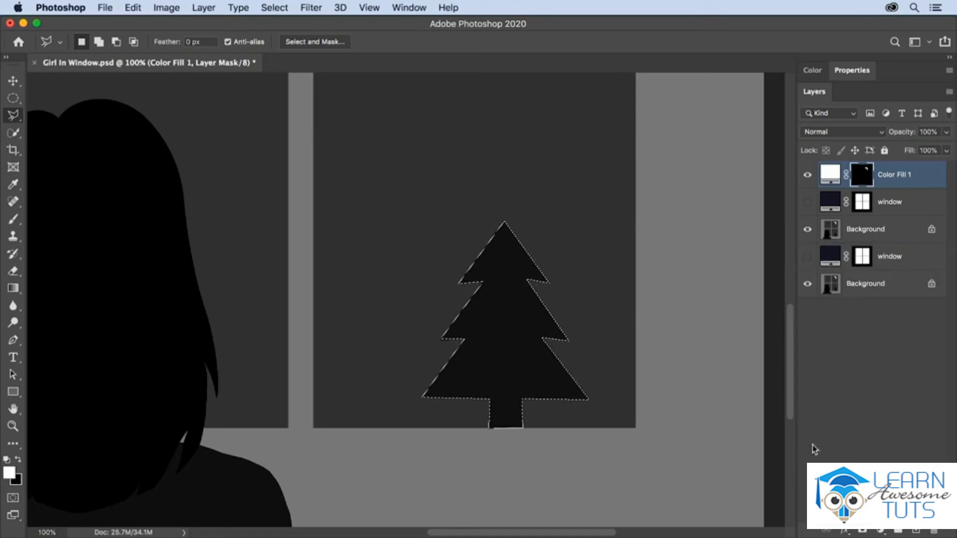
Step: Create a solid color fill layer from the tree selection, using the dark green #262a22
left_click(880, 532)
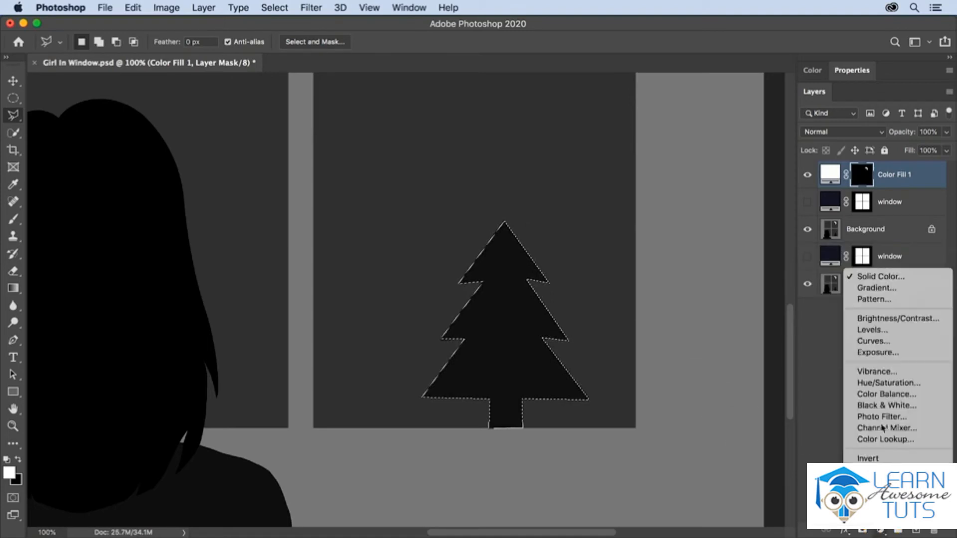
left_click(855, 276)
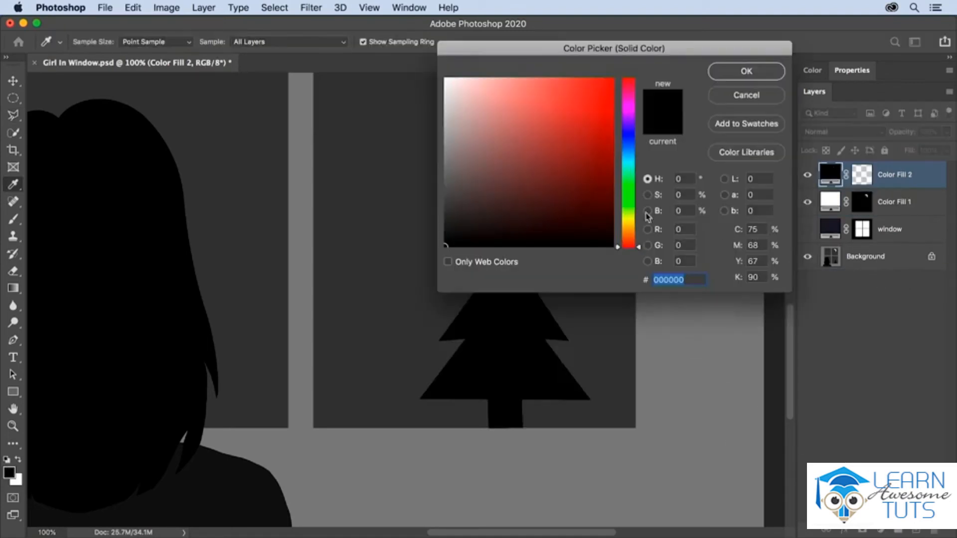
left_click(488, 213)
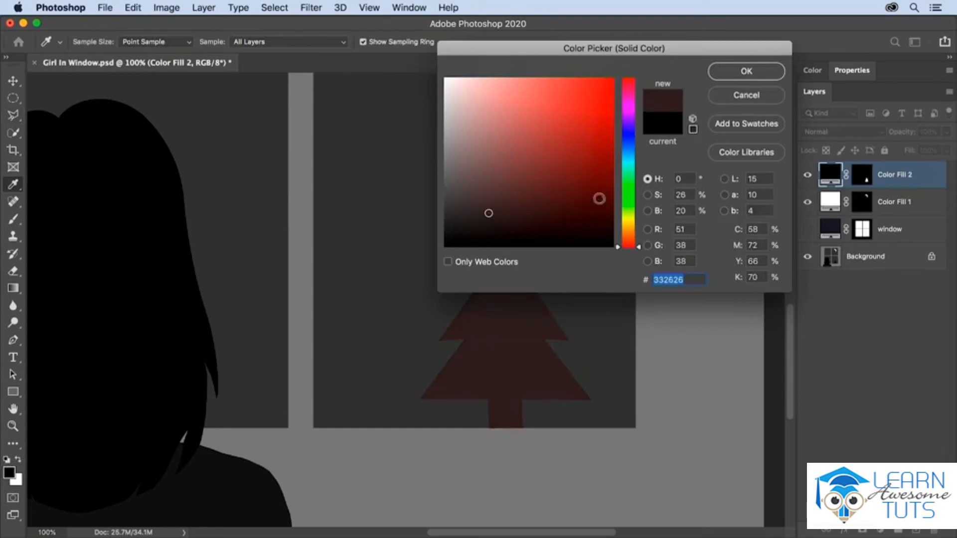
left_click_drag(626, 180, 623, 205)
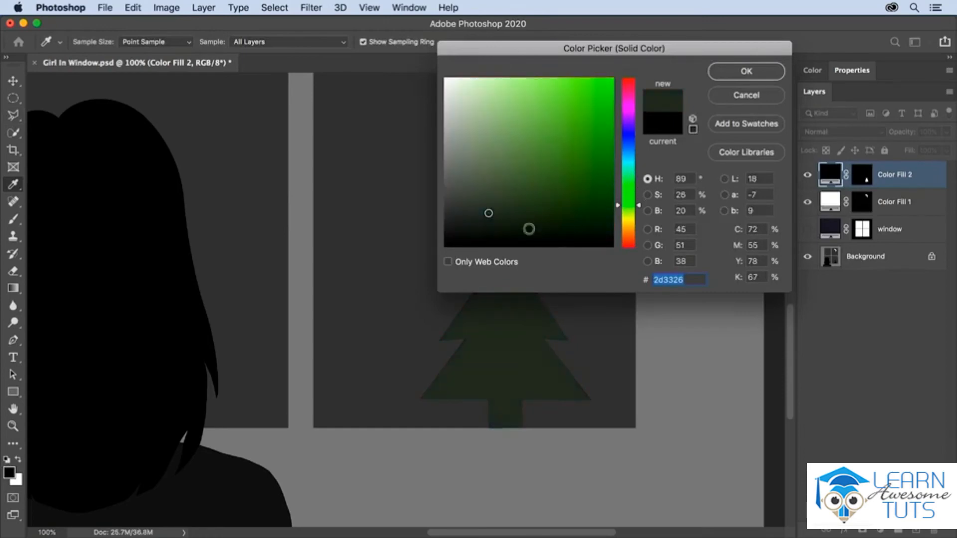
left_click_drag(489, 213, 479, 220)
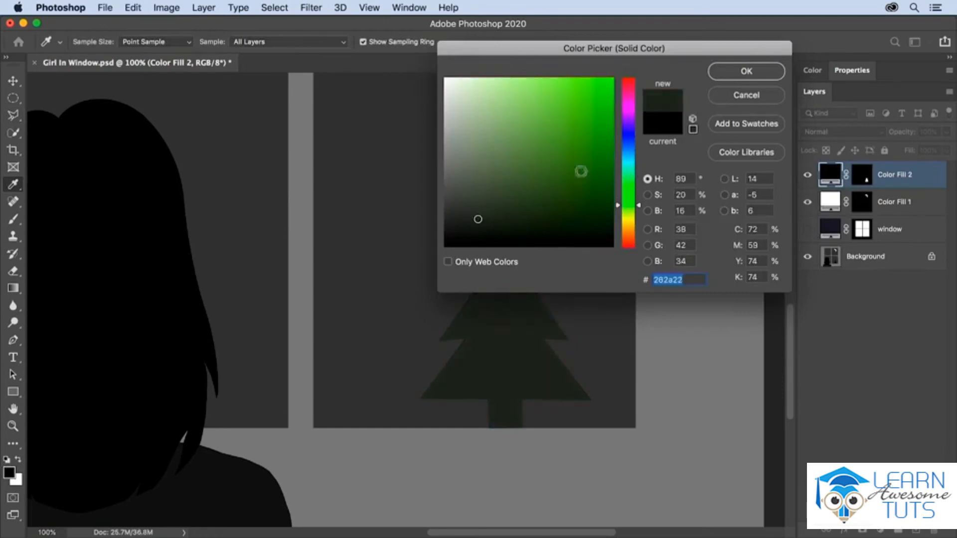
left_click(747, 71)
Step: Draw a freehand selection around the girl's shoulders with the Lasso tool, cutting across the hair and down to the canvas bottom
key("l")
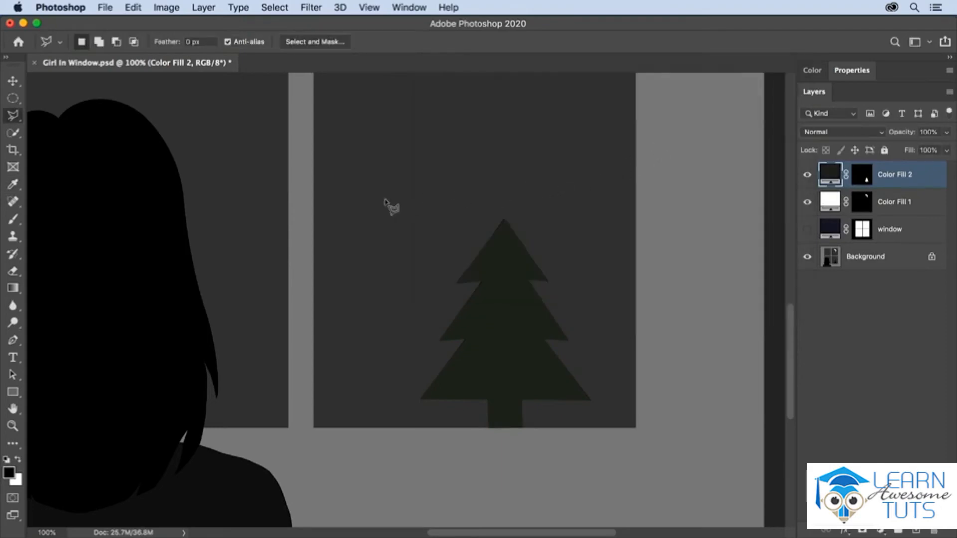
left_click_drag(268, 171, 453, 192)
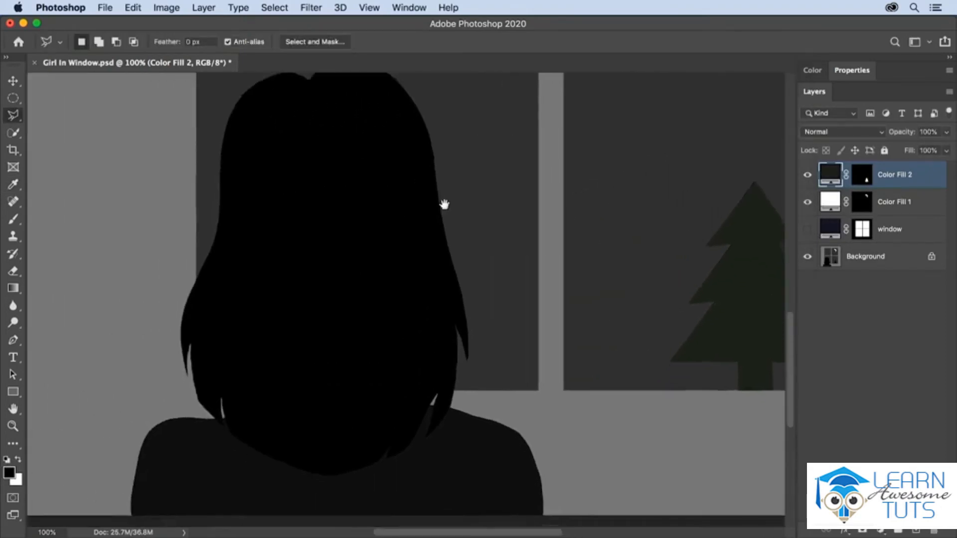
right_click(14, 119)
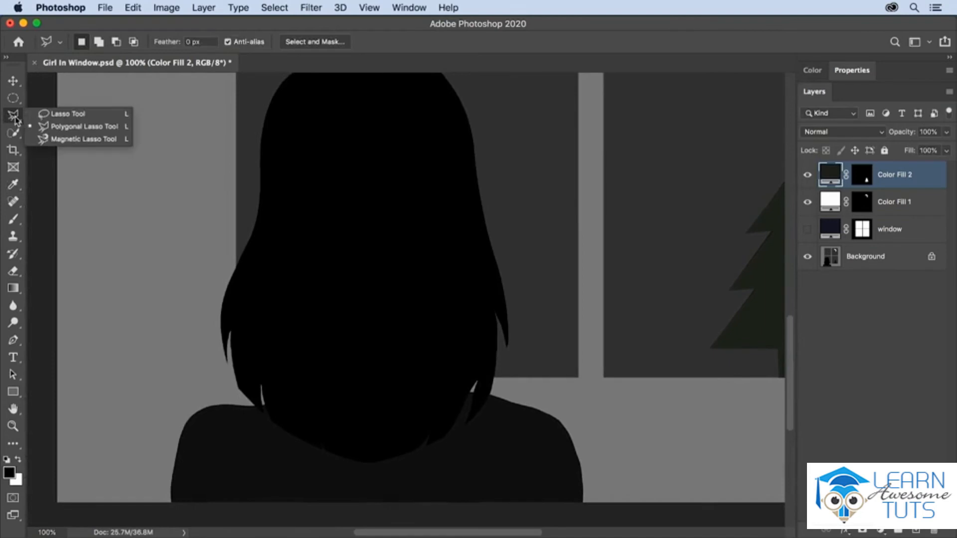
left_click(58, 116)
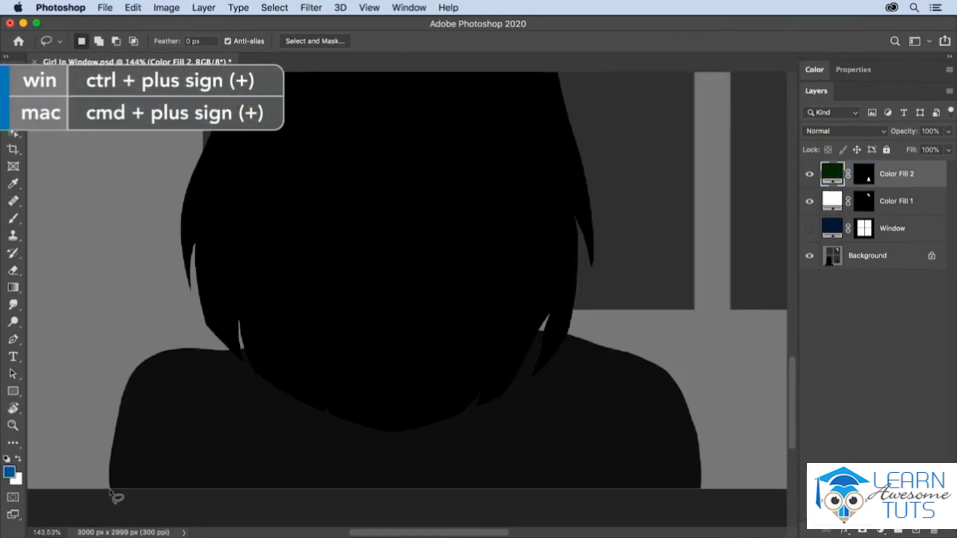
mouse_move(110, 491)
left_mouse_down()
mouse_move(128, 378)
mouse_move(151, 355)
mouse_move(502, 330)
mouse_move(582, 341)
mouse_move(671, 377)
mouse_move(695, 415)
mouse_move(701, 499)
left_mouse_up()
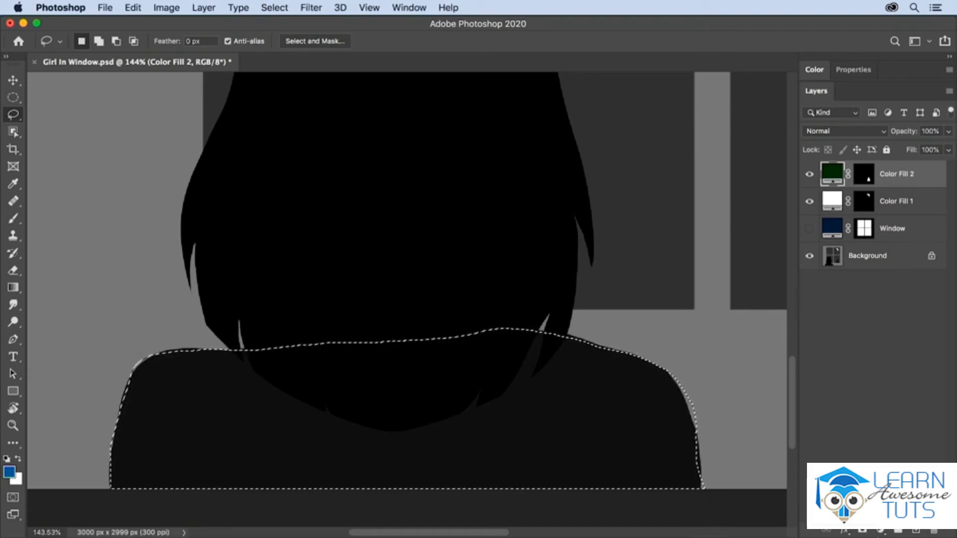
Step: Create a solid color fill layer from the shoulder selection in dark blue #0a1630 and hide that layer
left_click(880, 532)
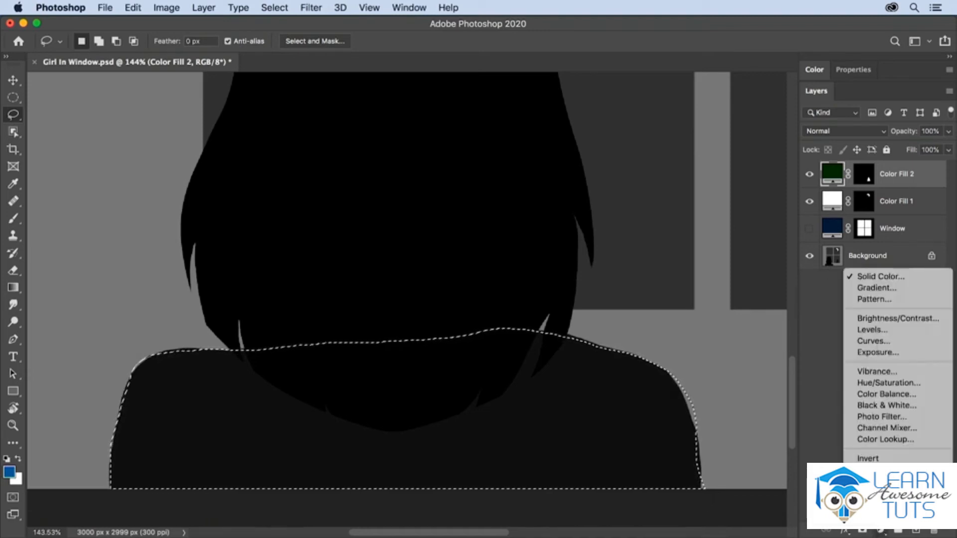
left_click(868, 277)
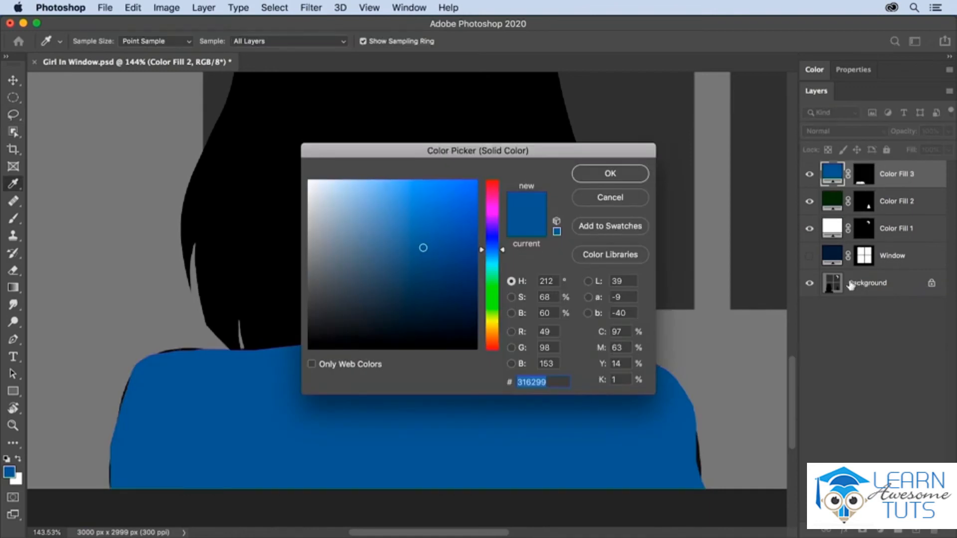
left_click_drag(503, 251, 502, 245)
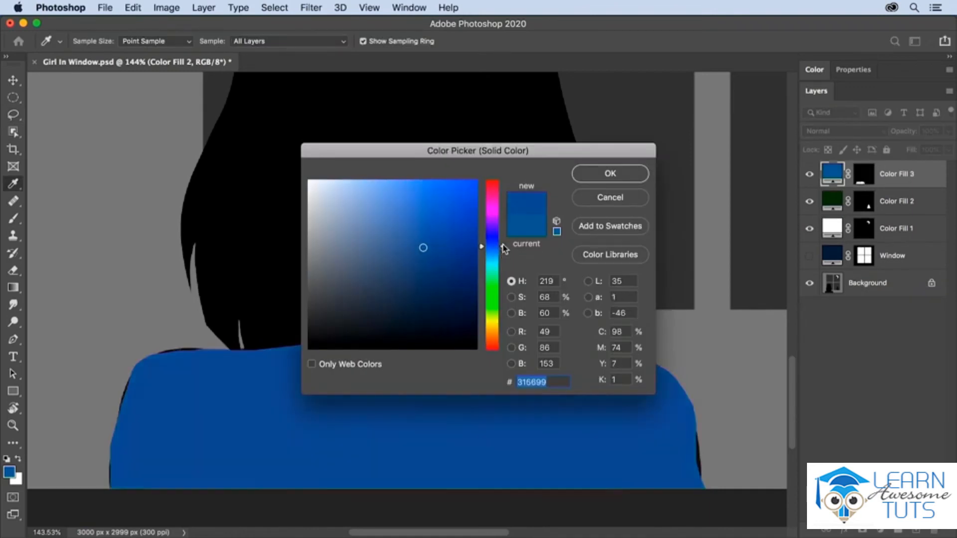
left_click_drag(449, 287, 441, 318)
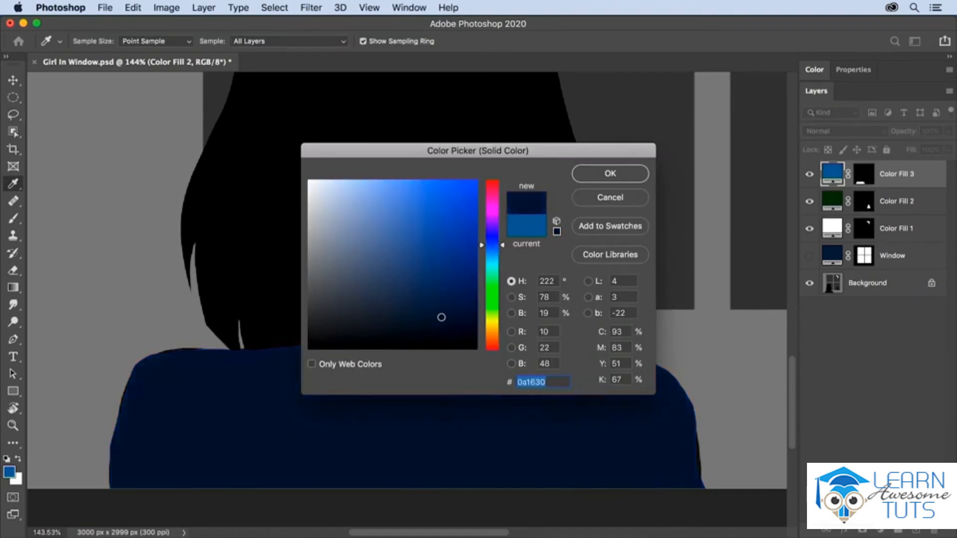
left_click(598, 178)
left_click(810, 174)
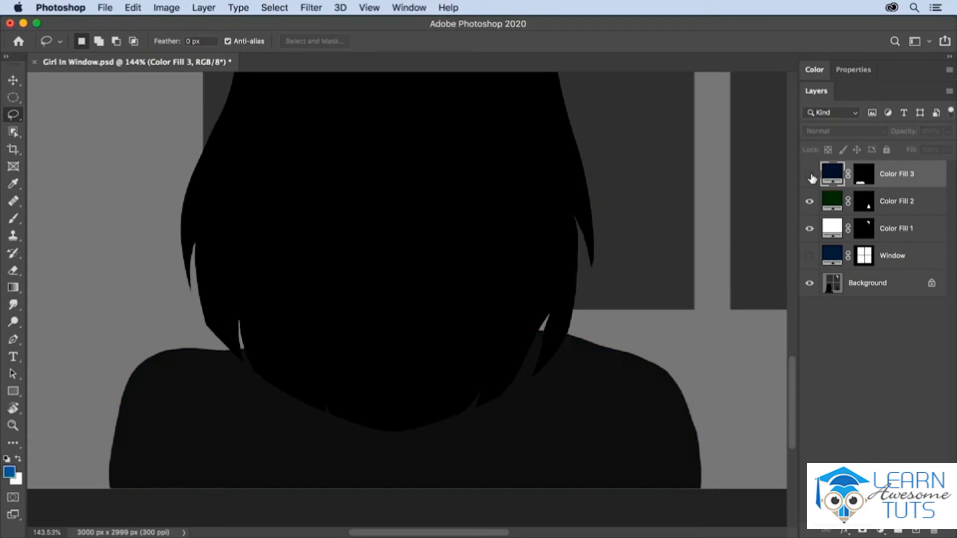
Step: Trace the left edge of the girl's hair with the Magnetic Lasso tool, from the parting down around the pointed strands at the shoulder
left_click(12, 115)
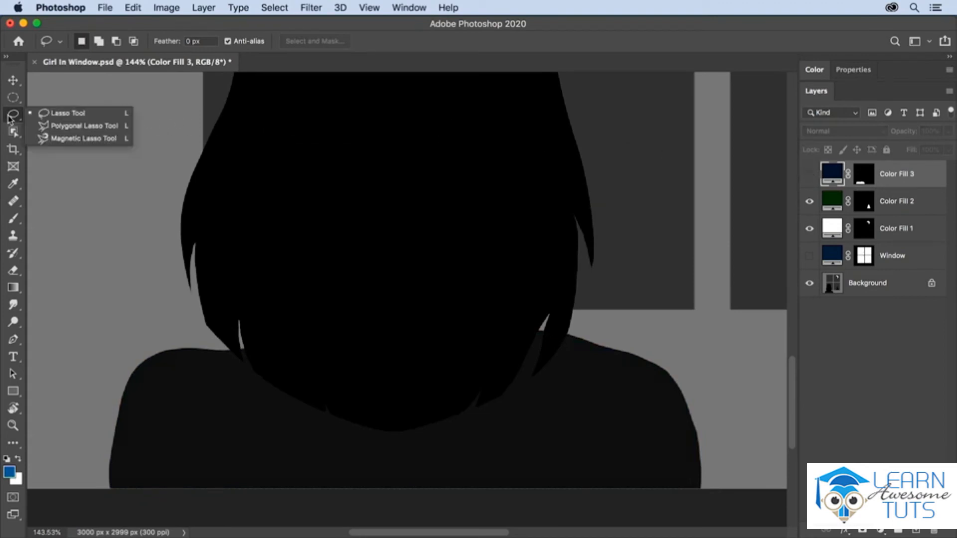
left_click(56, 136)
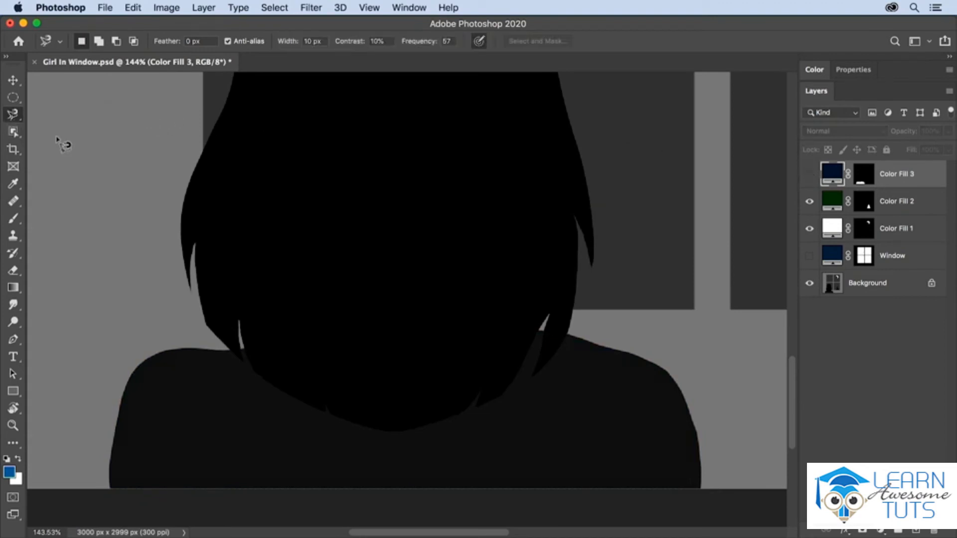
key("super+1")
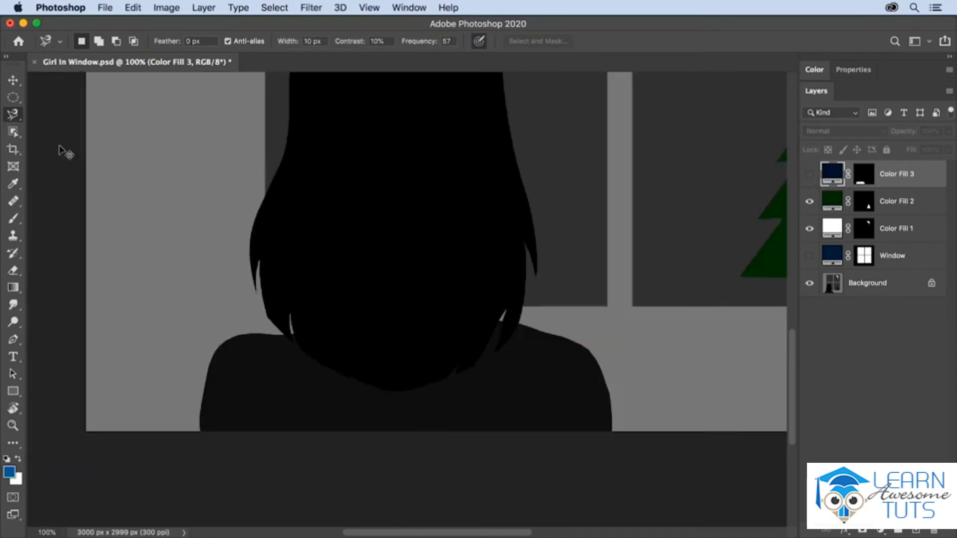
left_click_drag(342, 192, 314, 280)
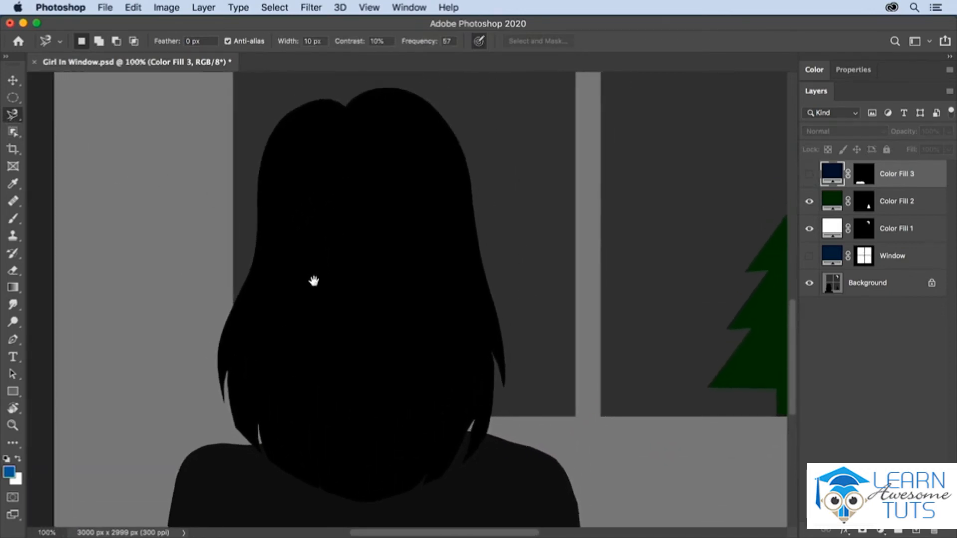
left_click(344, 107)
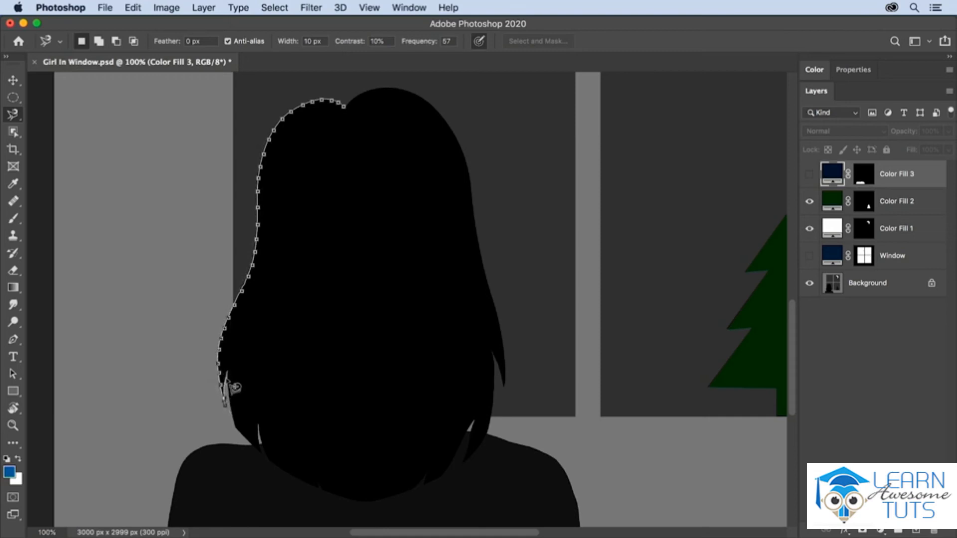
mouse_move(235, 391)
left_mouse_down()
mouse_move(238, 424)
mouse_move(267, 467)
left_mouse_up()
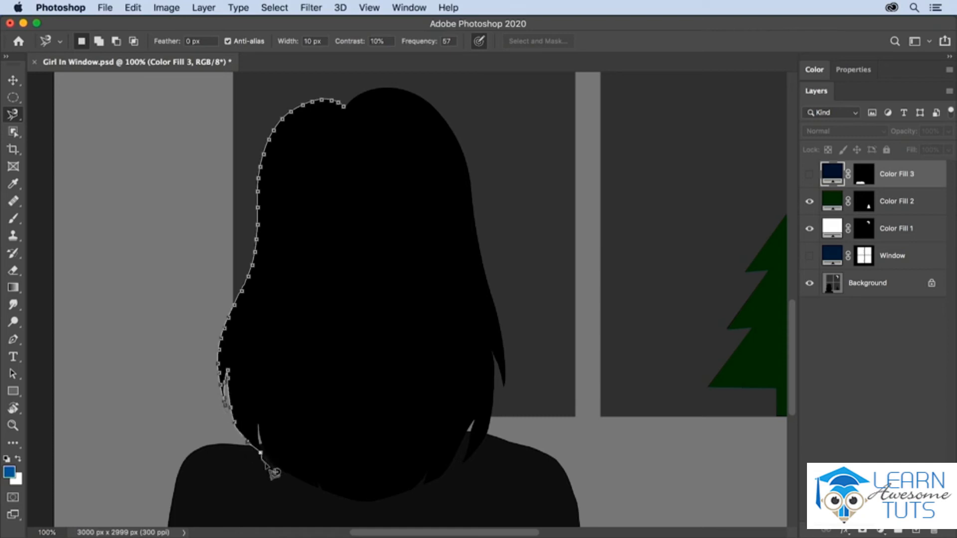
mouse_move(274, 470)
left_mouse_down()
mouse_move(256, 423)
mouse_move(274, 456)
left_mouse_up()
left_click(253, 447)
left_click(263, 454)
left_click(258, 424)
left_click(267, 455)
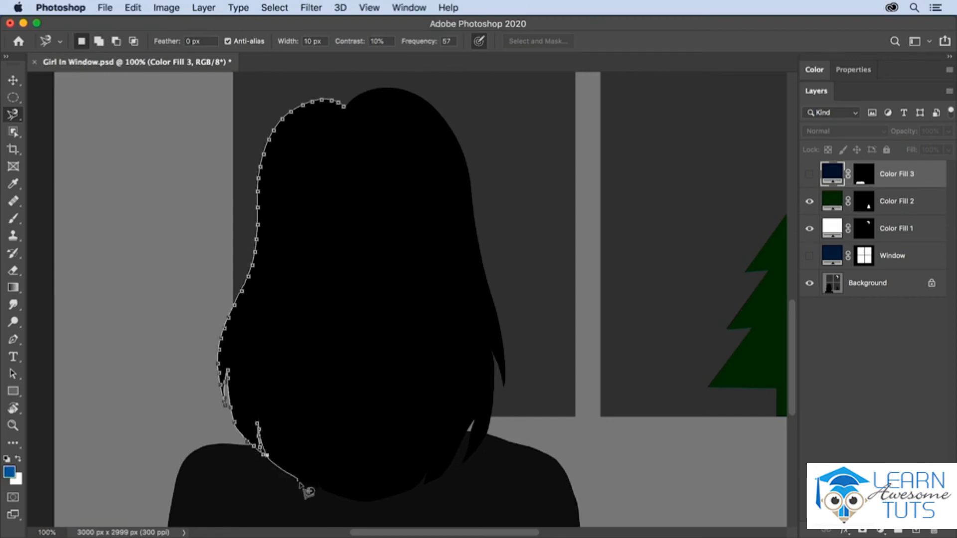
Step: Continue the magnetic outline along the hair's lower edge and right-hand strands, and close the selection at the parting
left_click(427, 468)
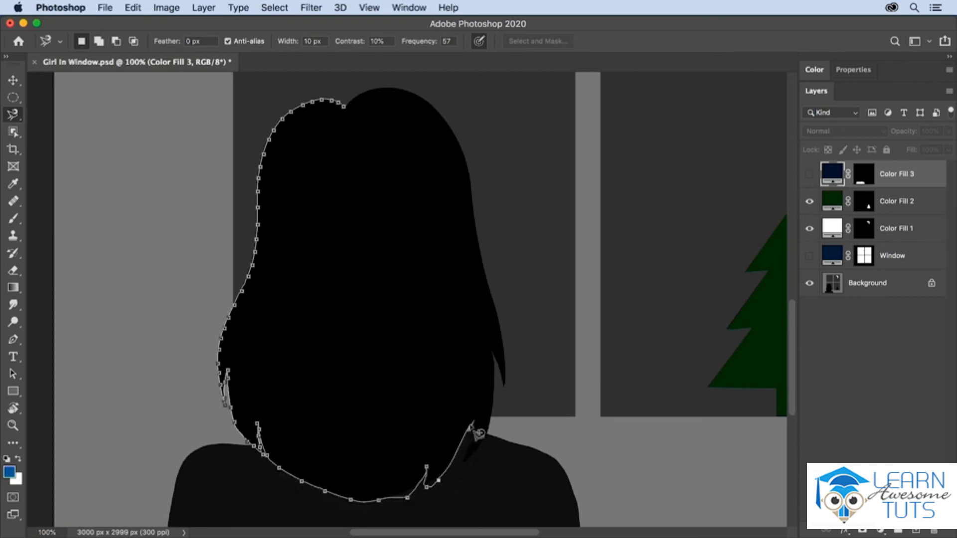
left_click(467, 463)
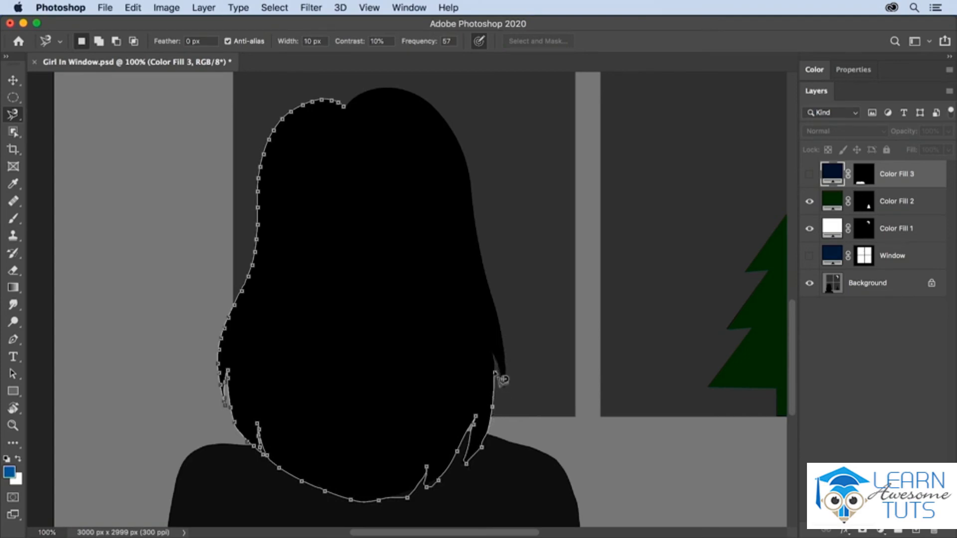
left_click(492, 351)
left_click(505, 389)
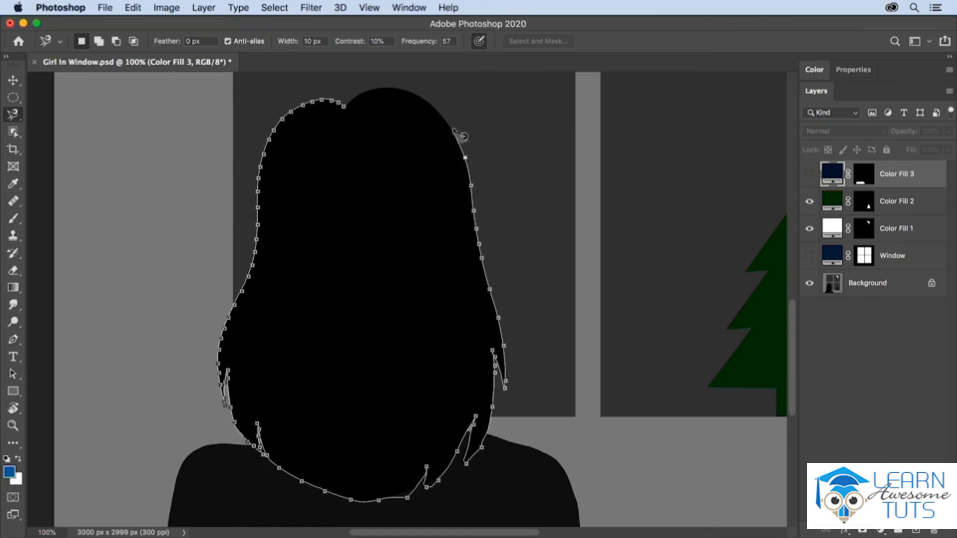
left_click(355, 114)
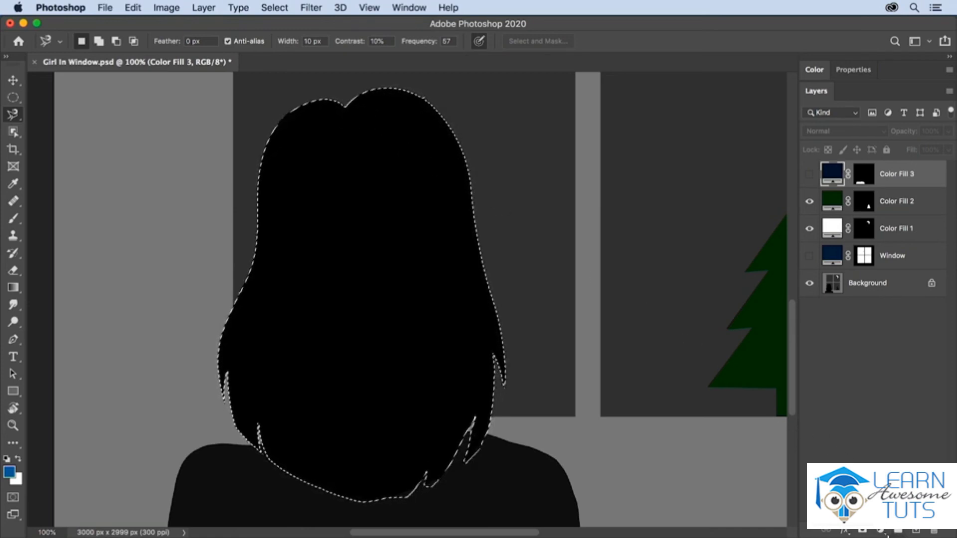
Step: Create a solid color fill layer from the hair selection, using the dark brown #241e1e
left_click(881, 532)
left_click(866, 279)
left_click_drag(496, 339, 496, 352)
left_click(376, 334)
mouse_move(377, 334)
left_mouse_down()
mouse_move(371, 312)
mouse_move(377, 327)
mouse_move(392, 328)
mouse_move(338, 325)
left_mouse_up()
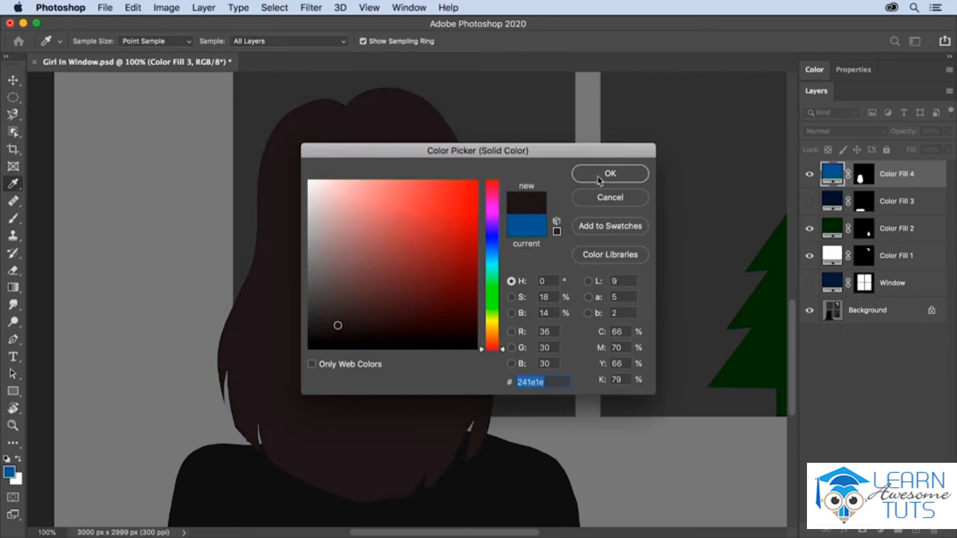
left_click(602, 174)
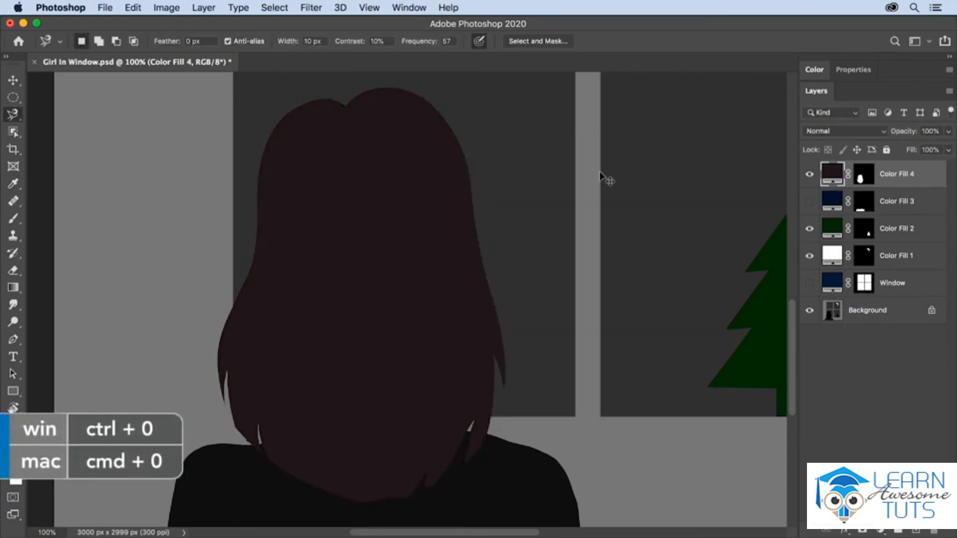
Step: Show the shoulder fill layer and the Window layer, and hide the Background layer
key("super+0")
key("super+0")
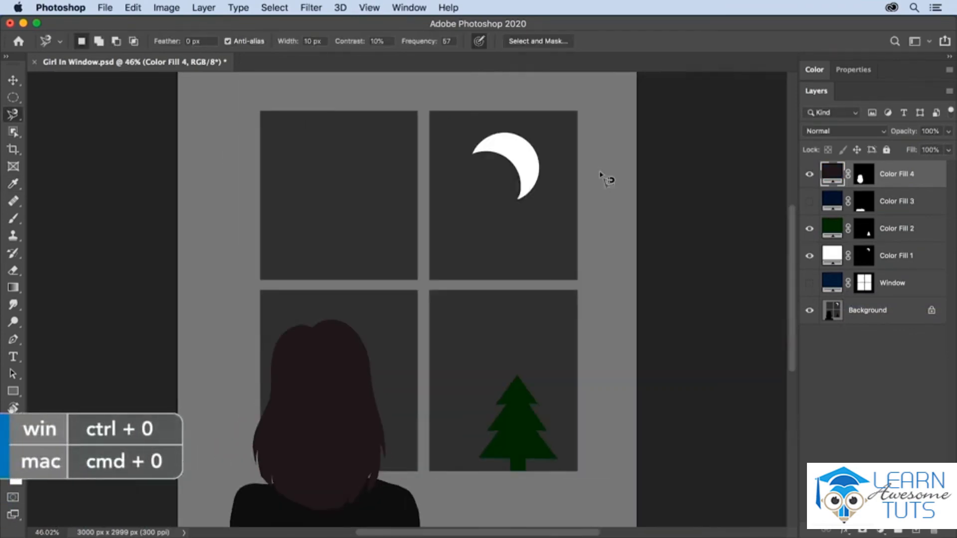
left_click(810, 201)
left_click(810, 202)
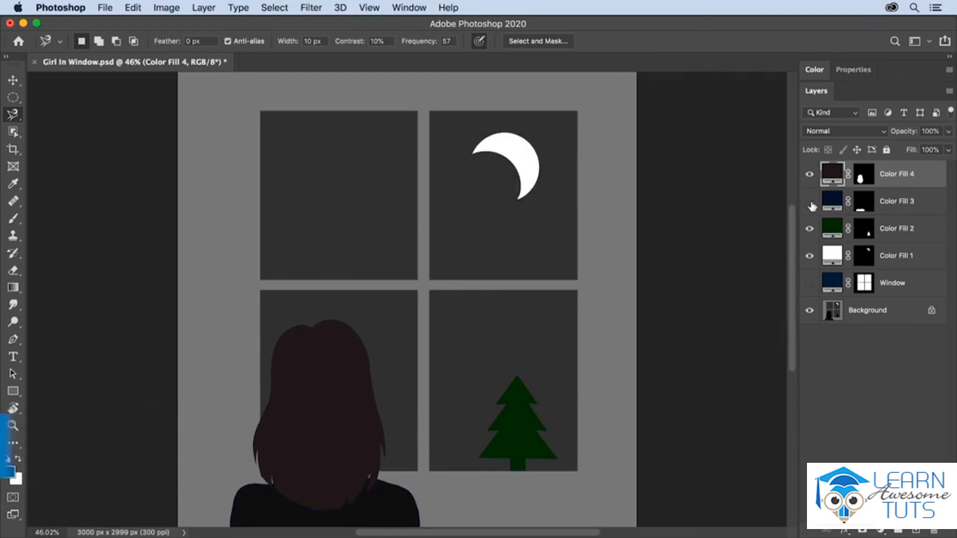
left_click(810, 284)
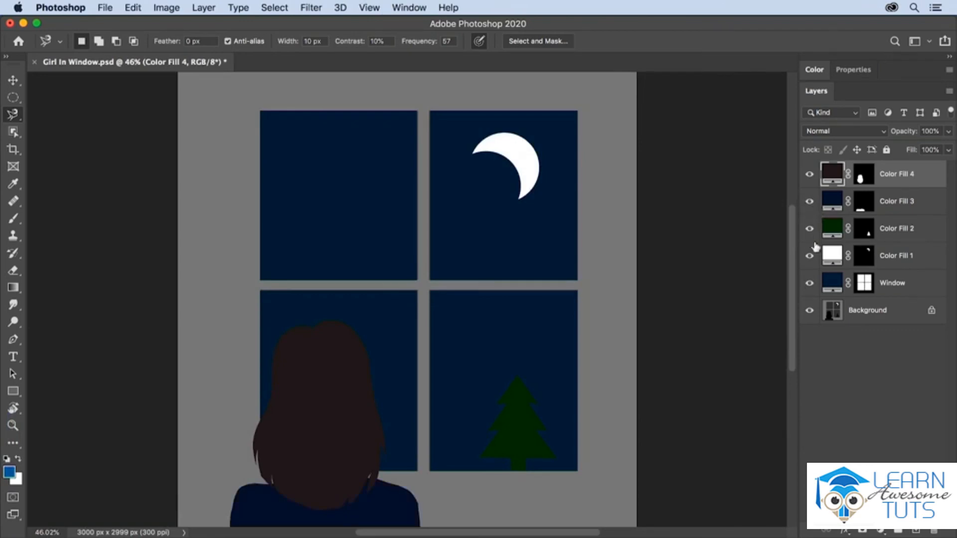
left_click(810, 312)
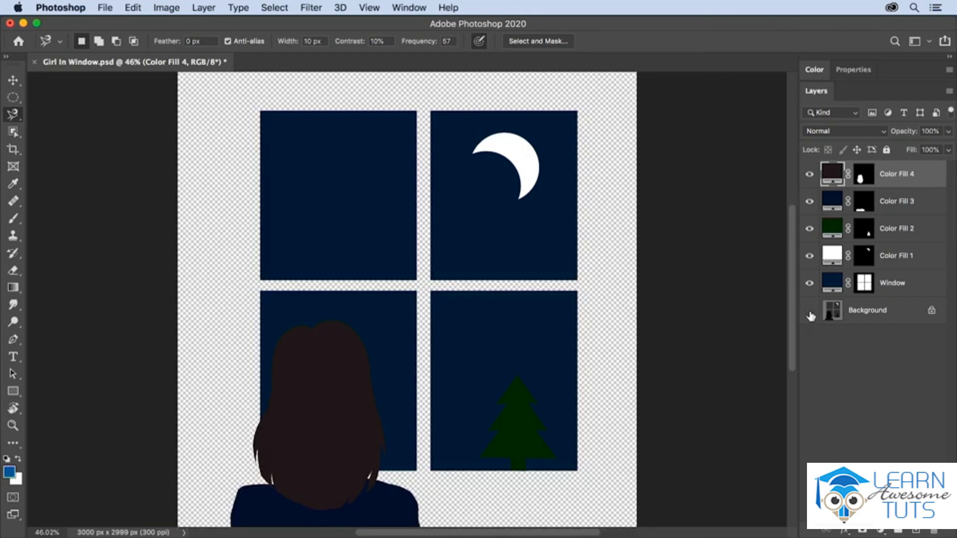
Step: Create a dark gray #2e2f30 solid color fill layer for the wall and move it directly below the Window layer
left_click(883, 533)
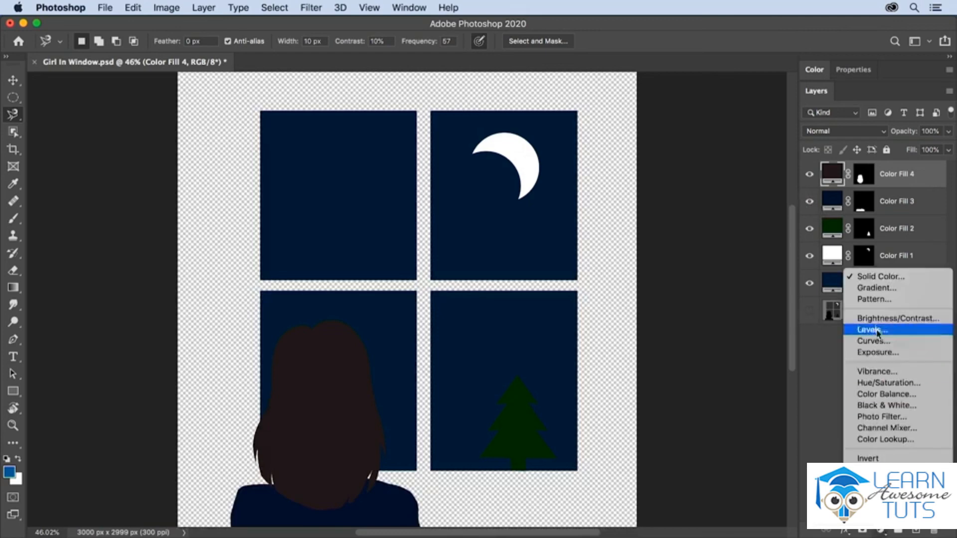
left_click(869, 280)
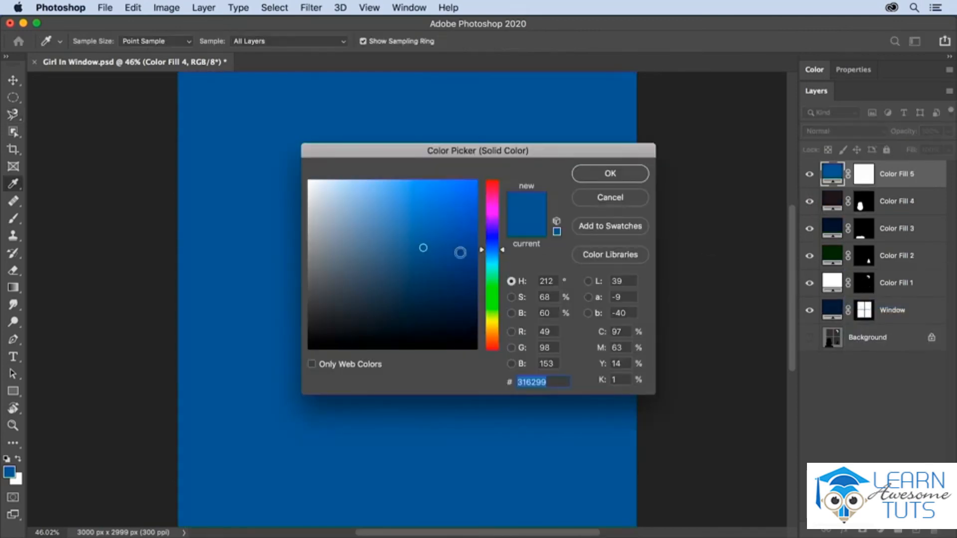
left_click(312, 321)
left_click_drag(311, 321, 315, 318)
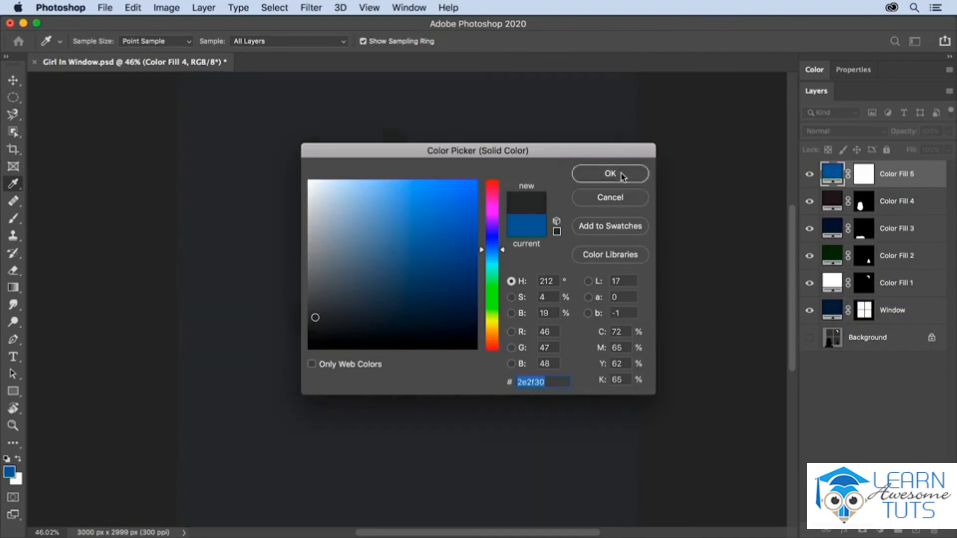
left_click(623, 177)
left_click_drag(916, 183, 921, 330)
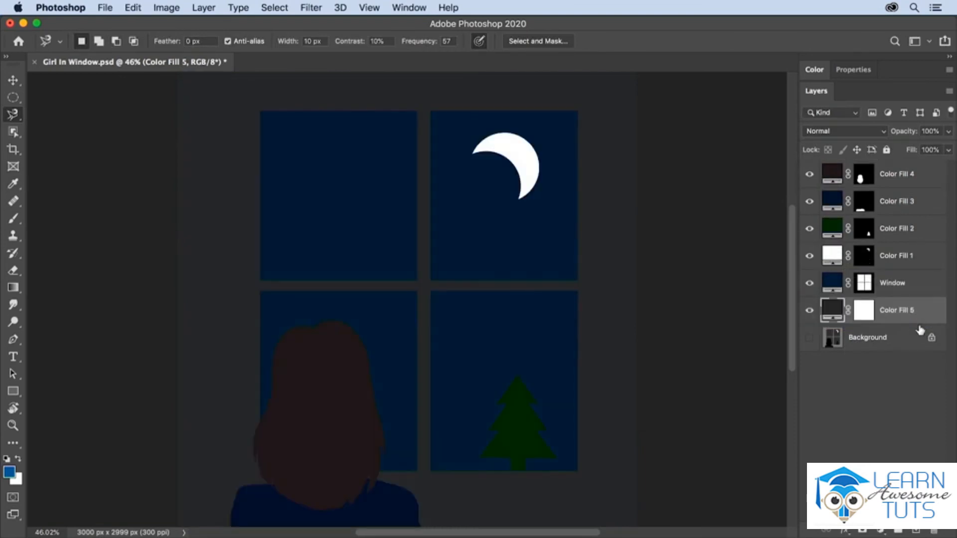